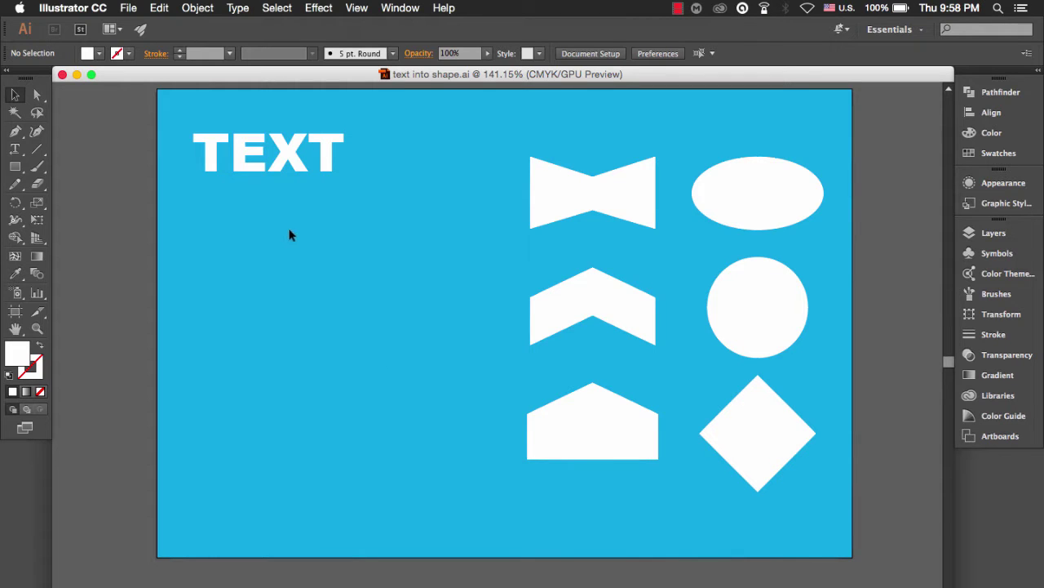
# Shift the TEXT heading sideways and Alt-drag a duplicate of it below the original.
pyautogui.click(241, 157)
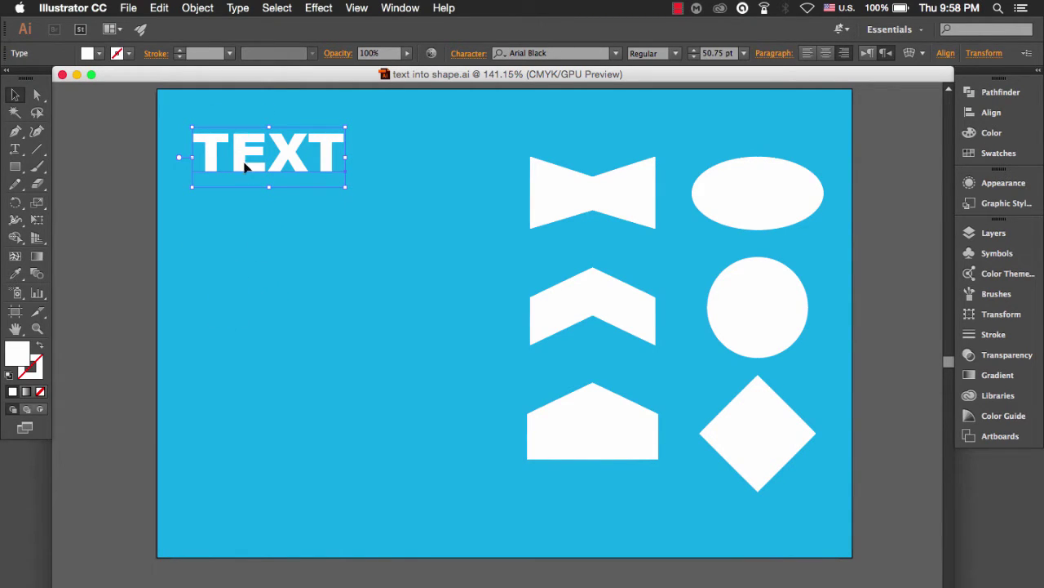
pyautogui.moveTo(242, 164); pyautogui.dragTo(297, 164)
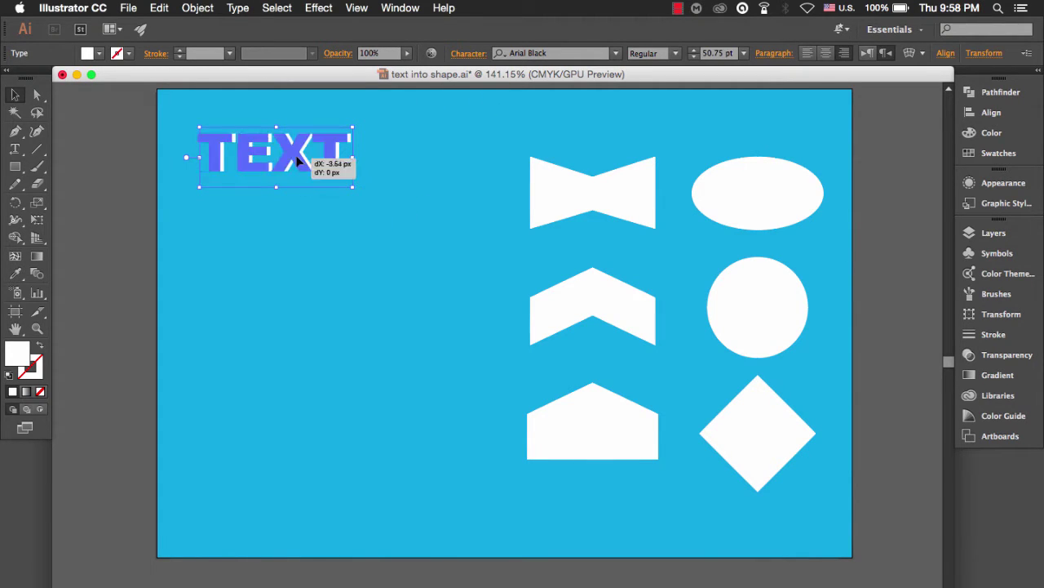
pyautogui.click(296, 216)
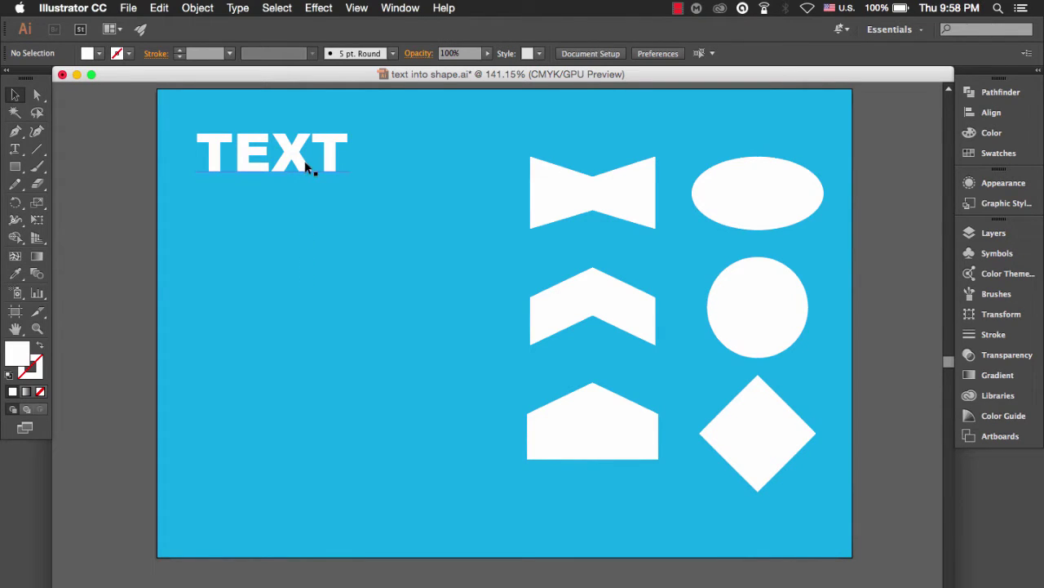
pyautogui.keyDown('alt'); pyautogui.moveTo(307, 165); pyautogui.dragTo(312, 262); pyautogui.keyUp('alt')
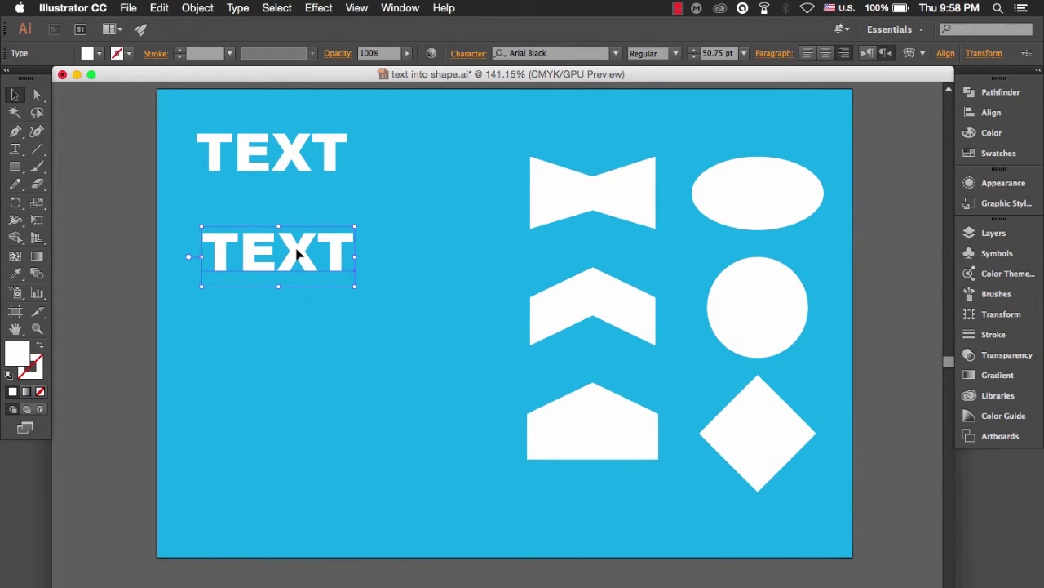
# Convert the TEXT duplicate into outlined letter shapes with Create Outlines.
pyautogui.rightClick(299, 254)
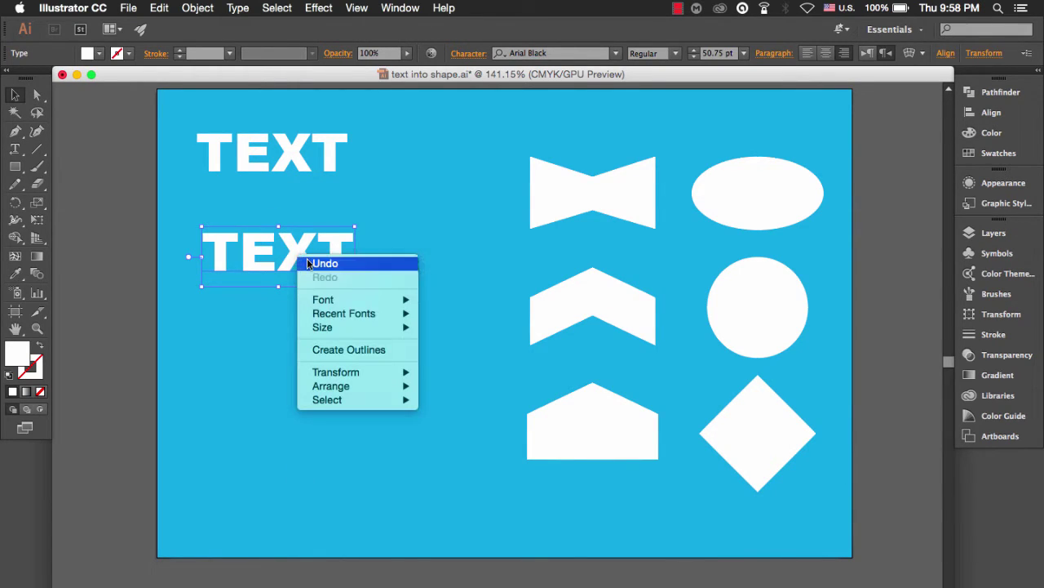
pyautogui.click(314, 359)
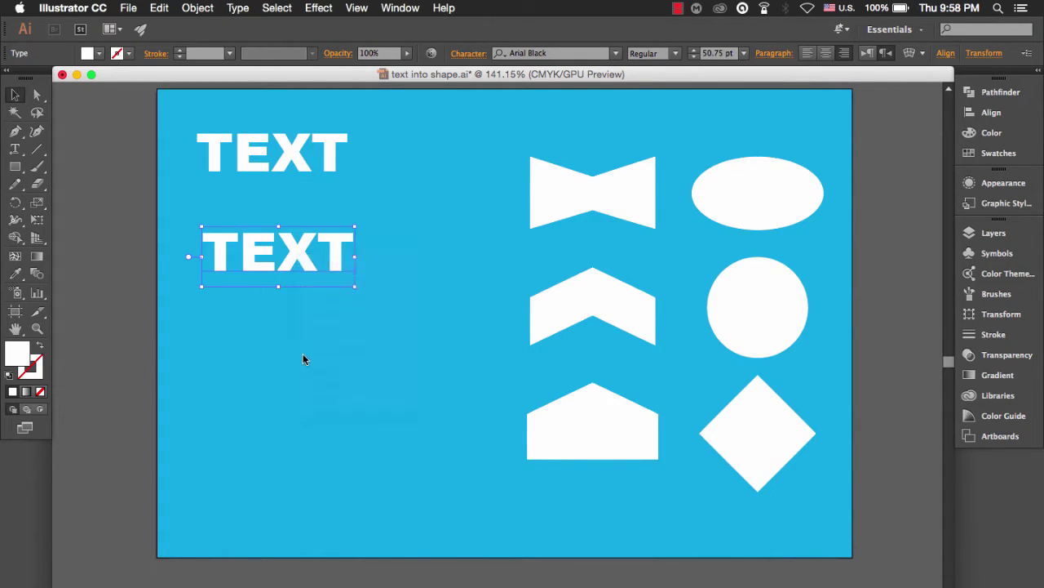
pyautogui.click(267, 326)
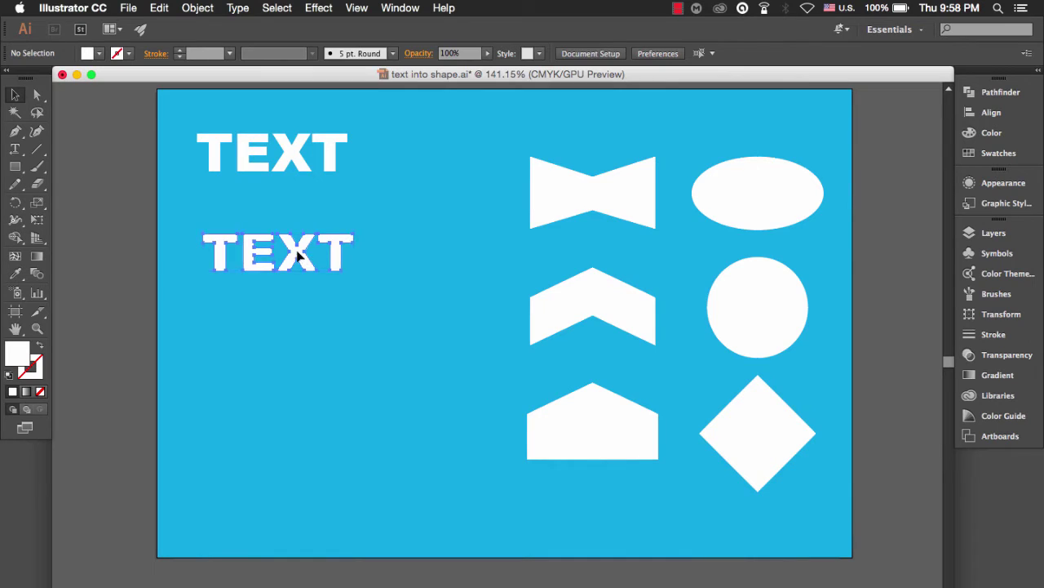
pyautogui.click(299, 253)
pyautogui.click(296, 314)
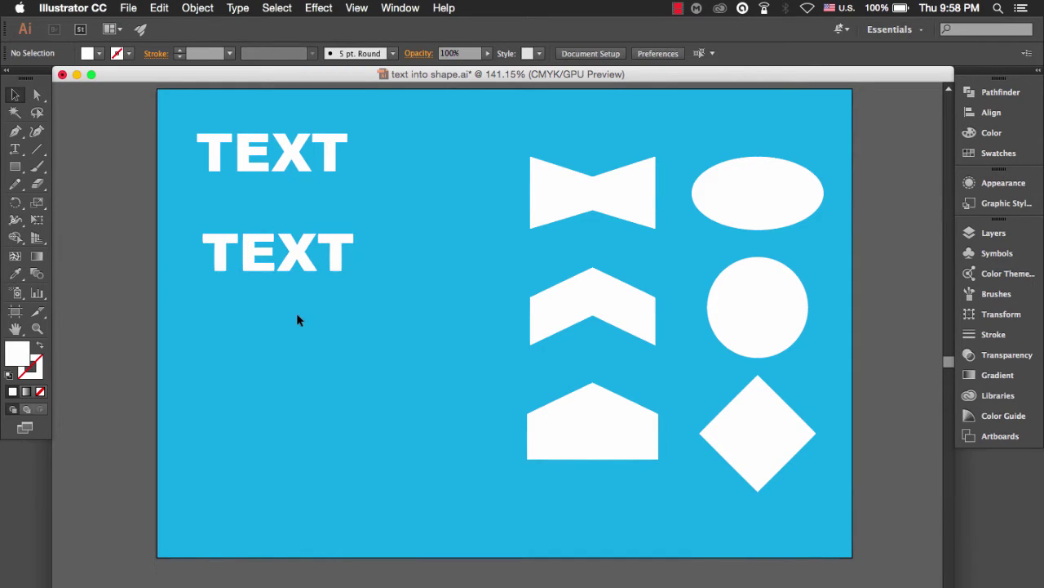
# Bring the white ellipse from the upper right down level with the outlined TEXT copy, fine-tuning both positions.
pyautogui.click(750, 204)
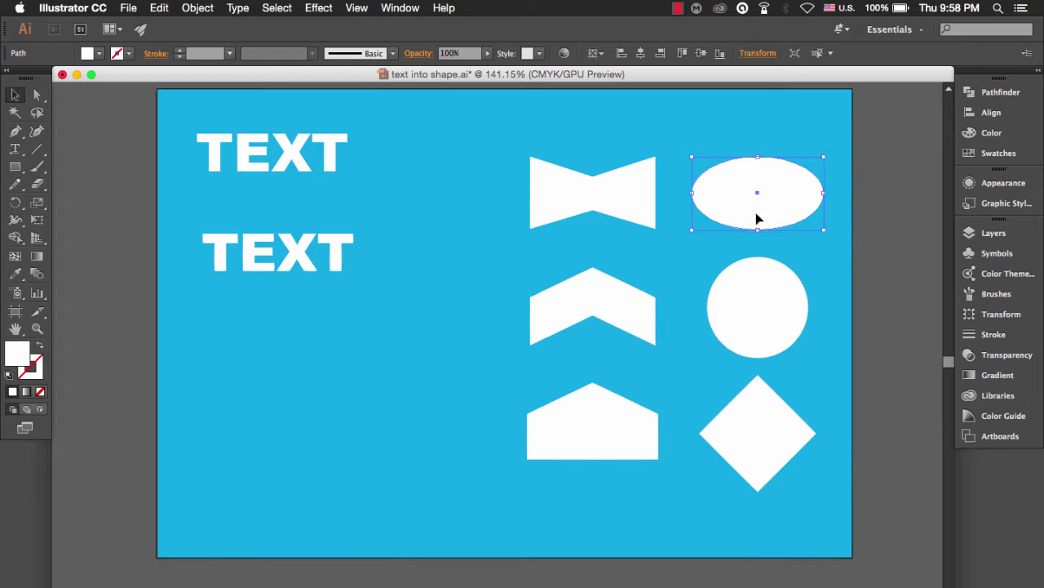
pyautogui.moveTo(756, 219)
pyautogui.mouseDown()
pyautogui.moveTo(389, 357)
pyautogui.moveTo(407, 350)
pyautogui.mouseUp()
pyautogui.click(186, 329)
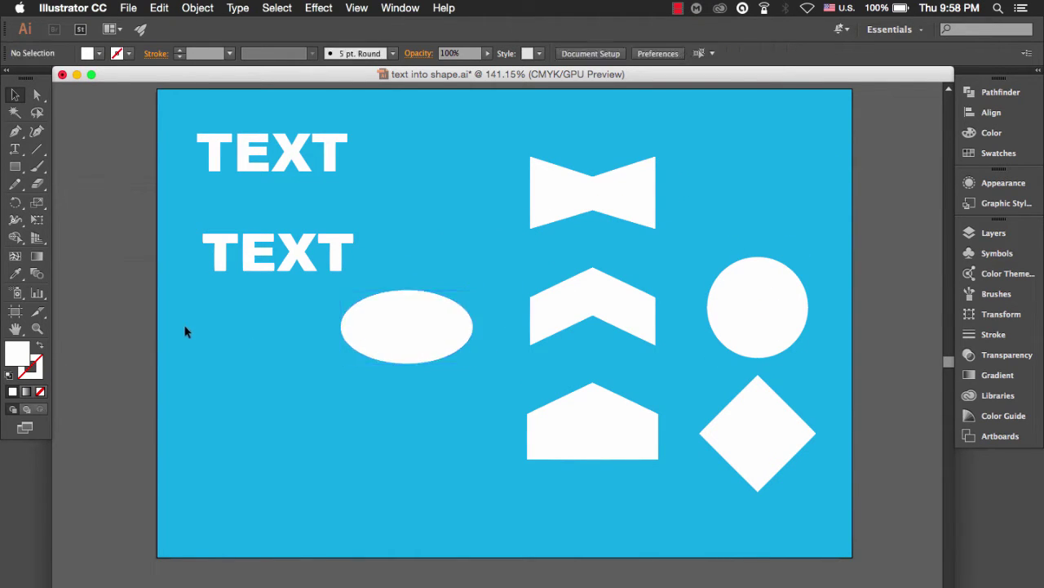
pyautogui.moveTo(251, 272); pyautogui.dragTo(227, 341)
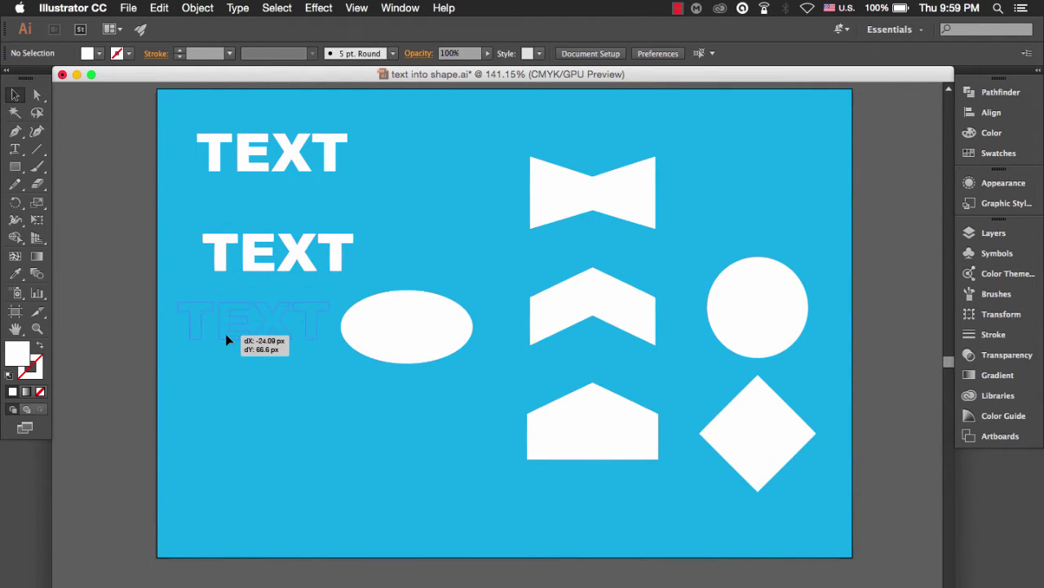
pyautogui.click(270, 373)
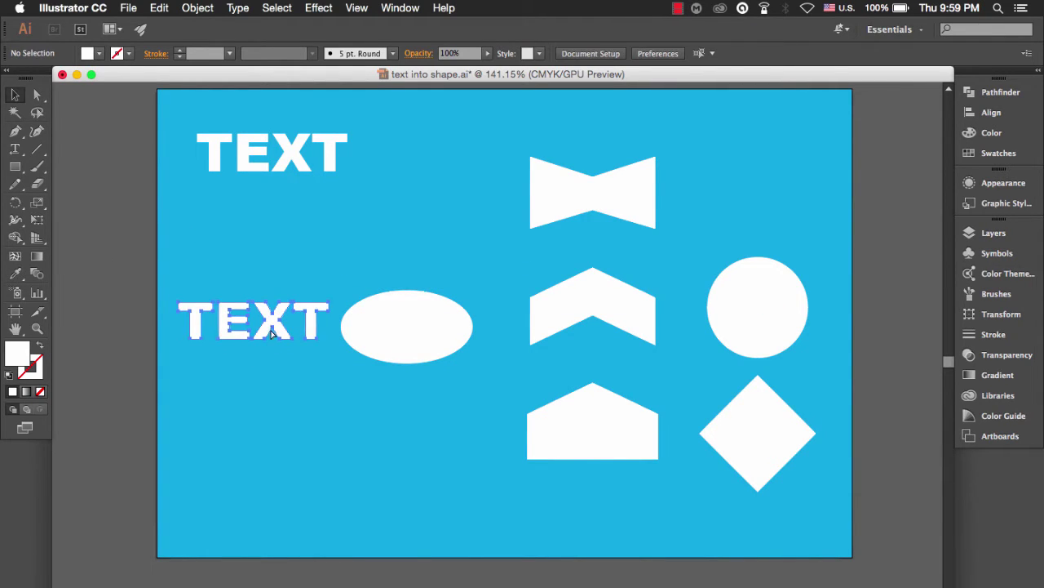
pyautogui.moveTo(274, 329); pyautogui.dragTo(272, 336)
pyautogui.click(281, 359)
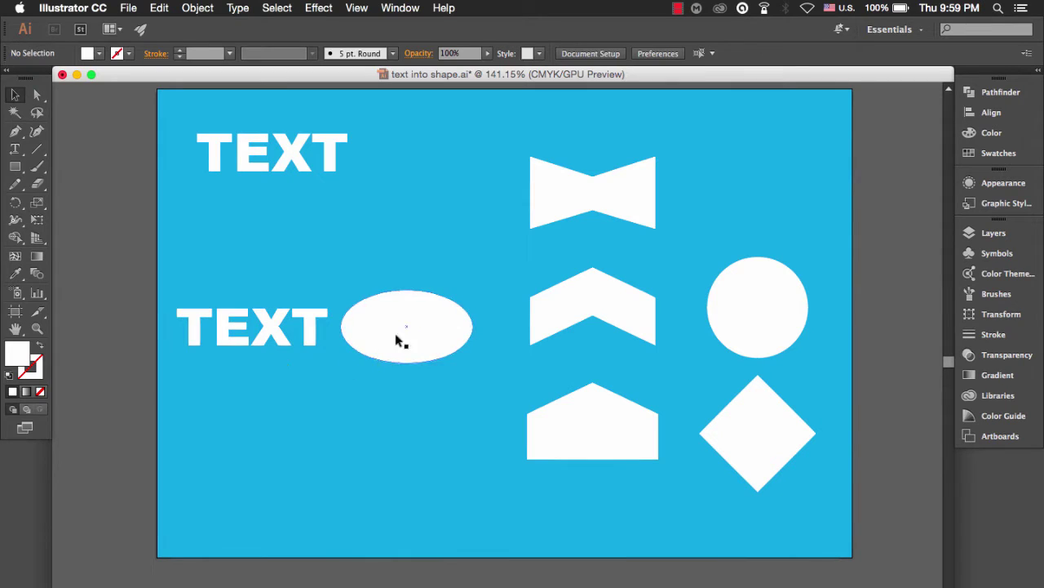
pyautogui.moveTo(384, 329); pyautogui.dragTo(351, 327)
pyautogui.click(324, 394)
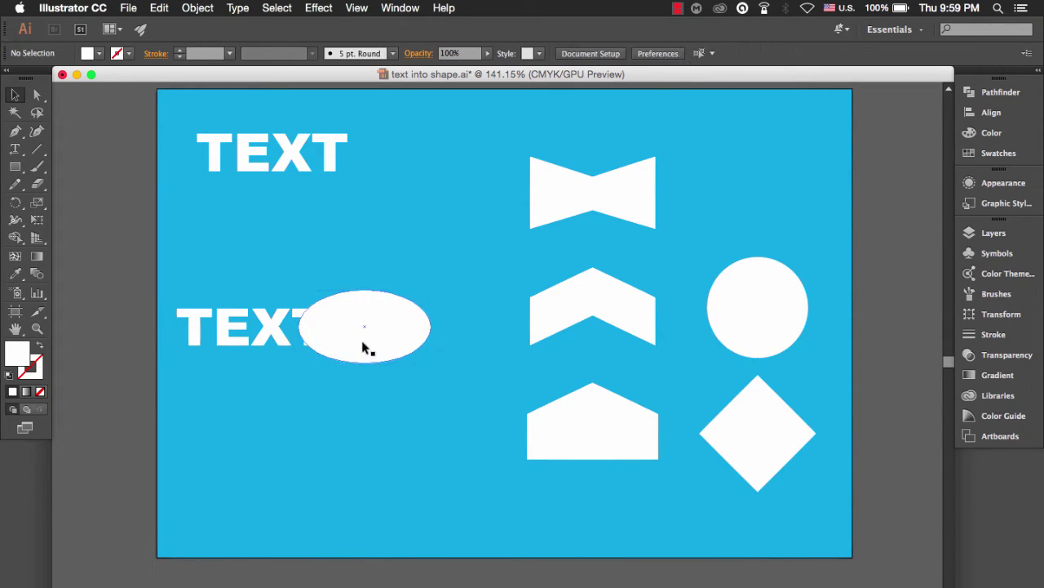
pyautogui.moveTo(372, 346)
pyautogui.mouseDown()
pyautogui.moveTo(422, 345)
pyautogui.moveTo(333, 262)
pyautogui.mouseUp()
pyautogui.click(258, 387)
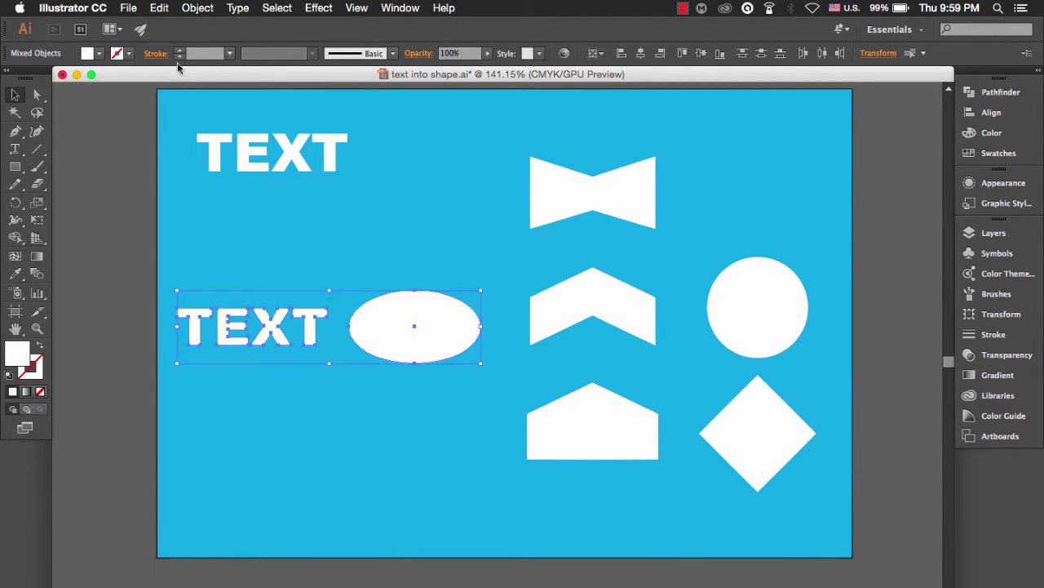
# Envelope the outlined TEXT into the ellipse via Make with Top Object and move it upper right.
pyautogui.click(198, 8)
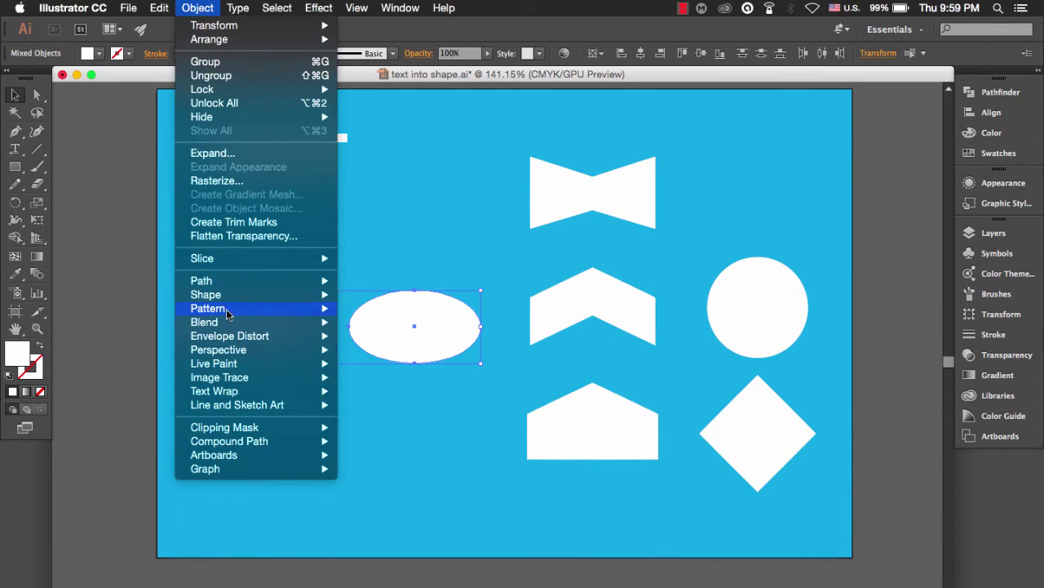
pyautogui.moveTo(229, 336)
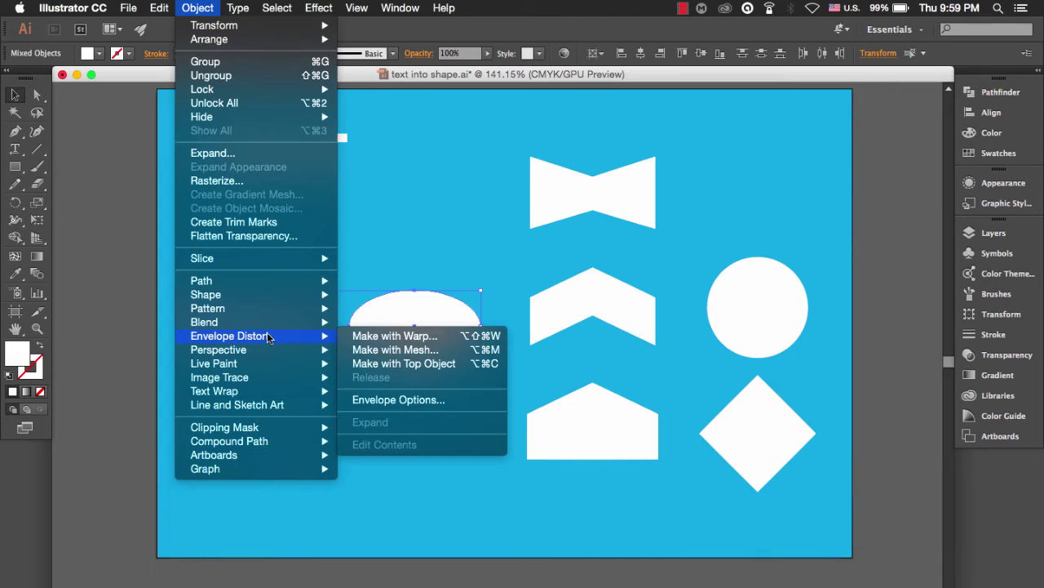
pyautogui.click(411, 363)
pyautogui.click(352, 412)
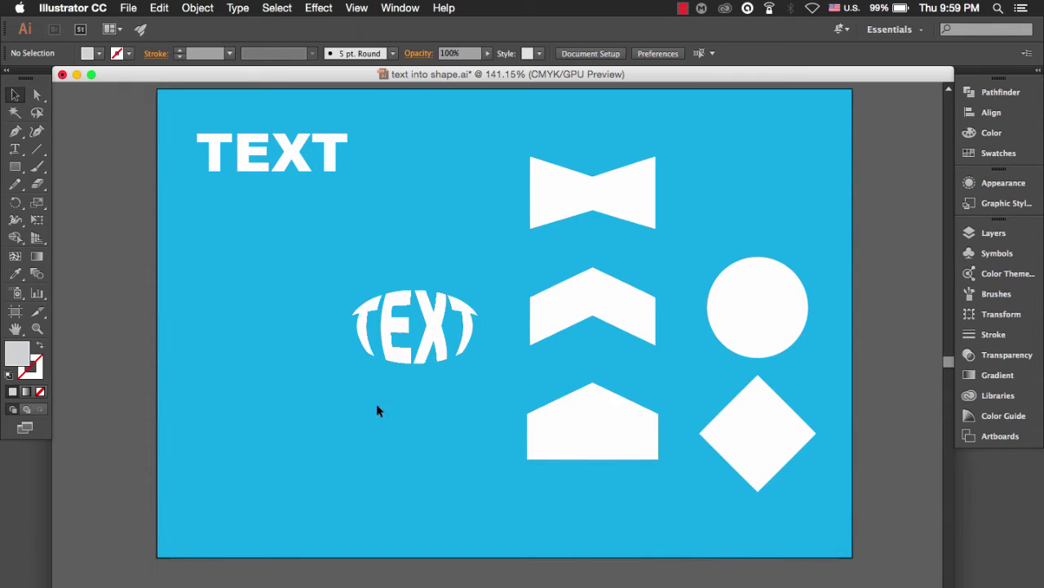
pyautogui.moveTo(403, 331)
pyautogui.mouseDown()
pyautogui.moveTo(263, 256)
pyautogui.moveTo(747, 193)
pyautogui.mouseUp()
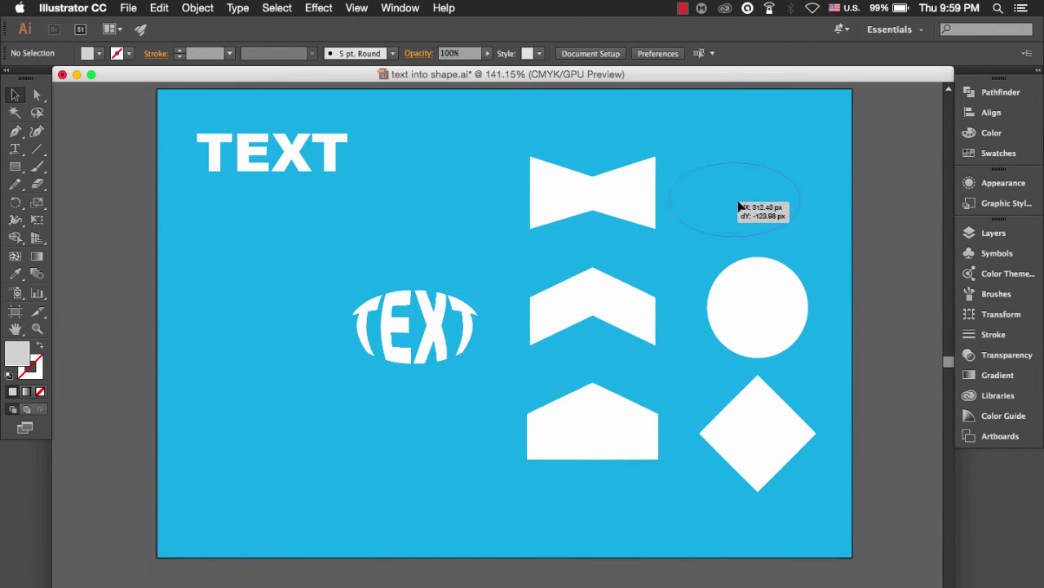
# Alt-drag a new TEXT copy below the original and bring the circle left beside it.
pyautogui.click(403, 161)
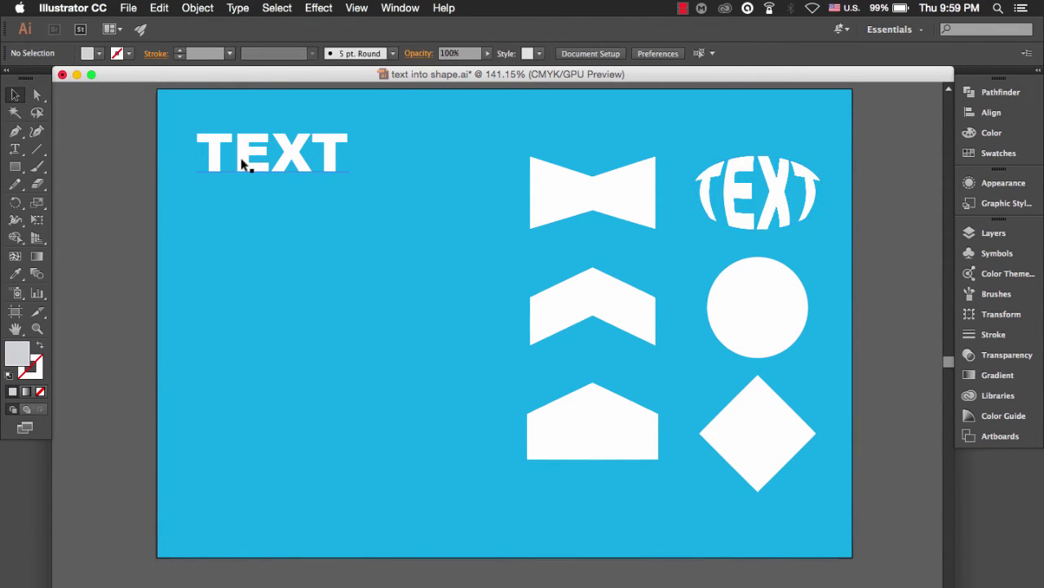
pyautogui.click(245, 163)
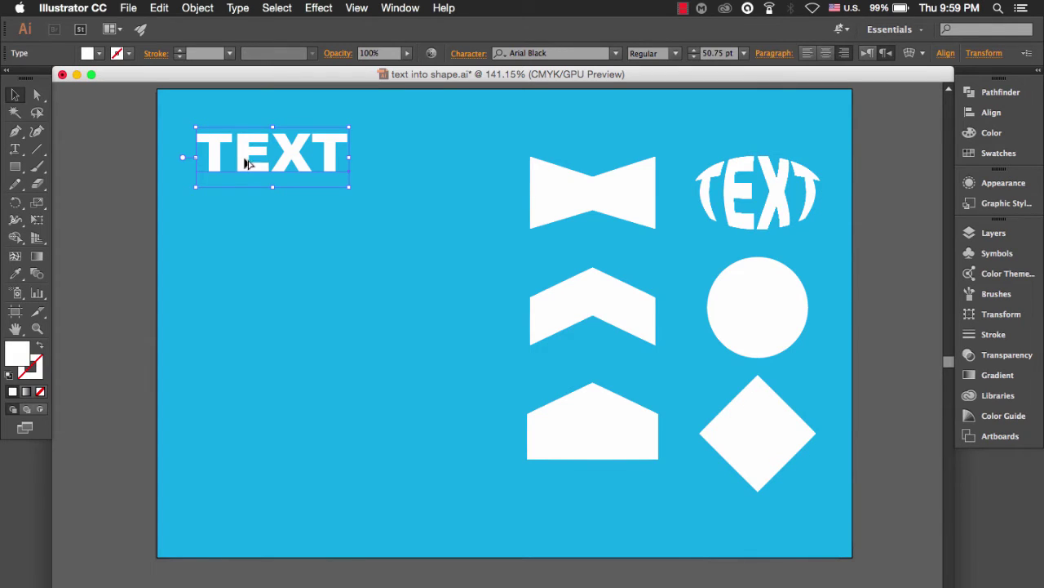
pyautogui.moveTo(245, 163); pyautogui.dragTo(246, 302)
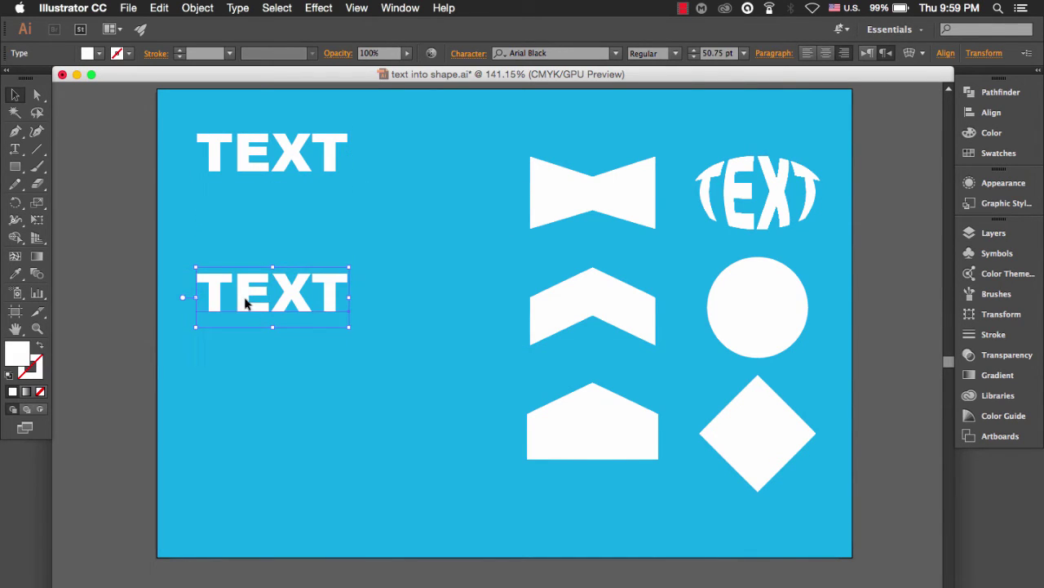
pyautogui.moveTo(763, 325); pyautogui.dragTo(440, 351)
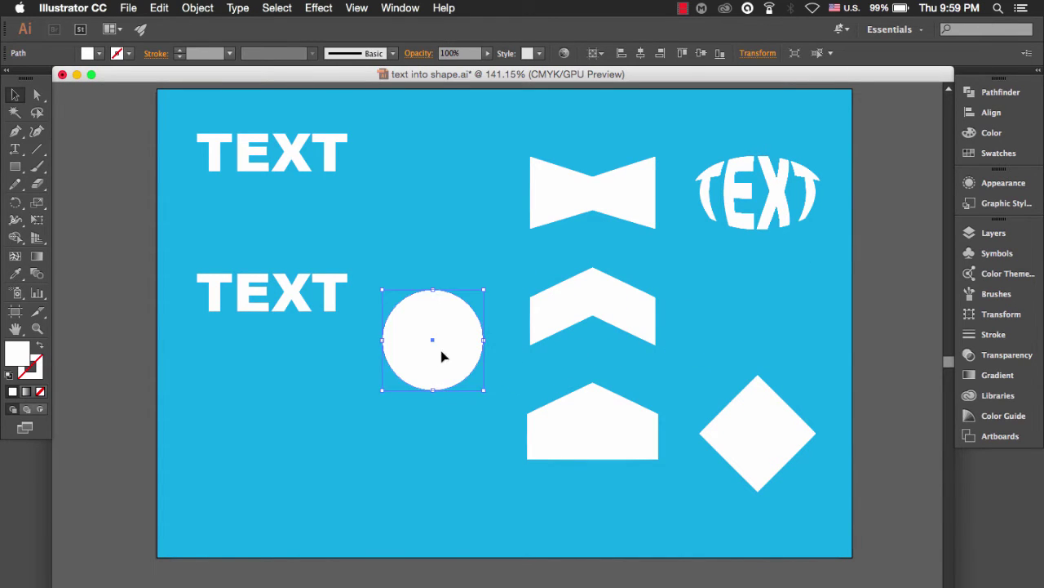
# Outline the new TEXT copy, align it level with the circle, and select both.
pyautogui.click(231, 334)
pyautogui.click(242, 300)
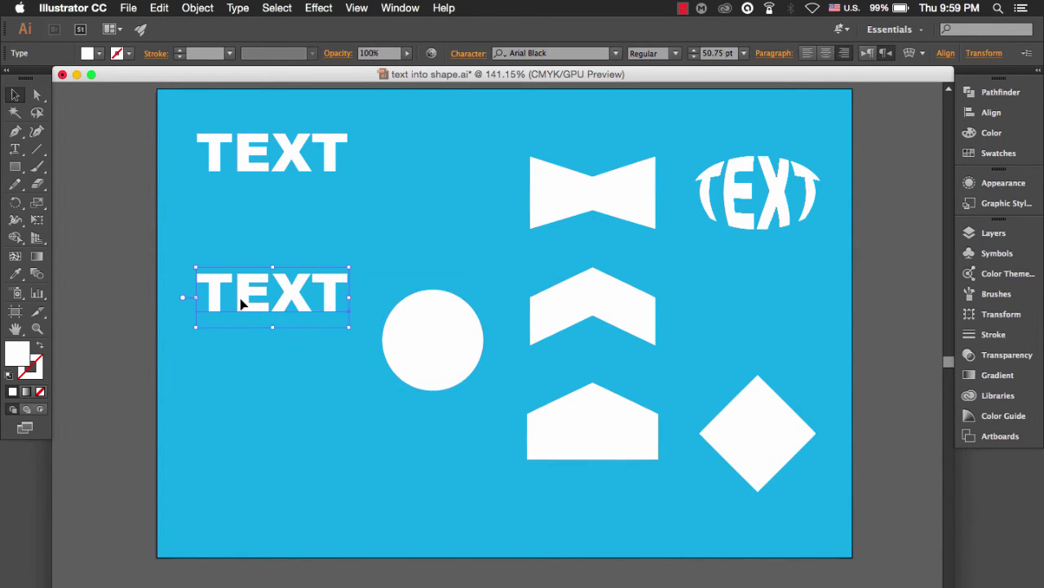
pyautogui.rightClick(242, 302)
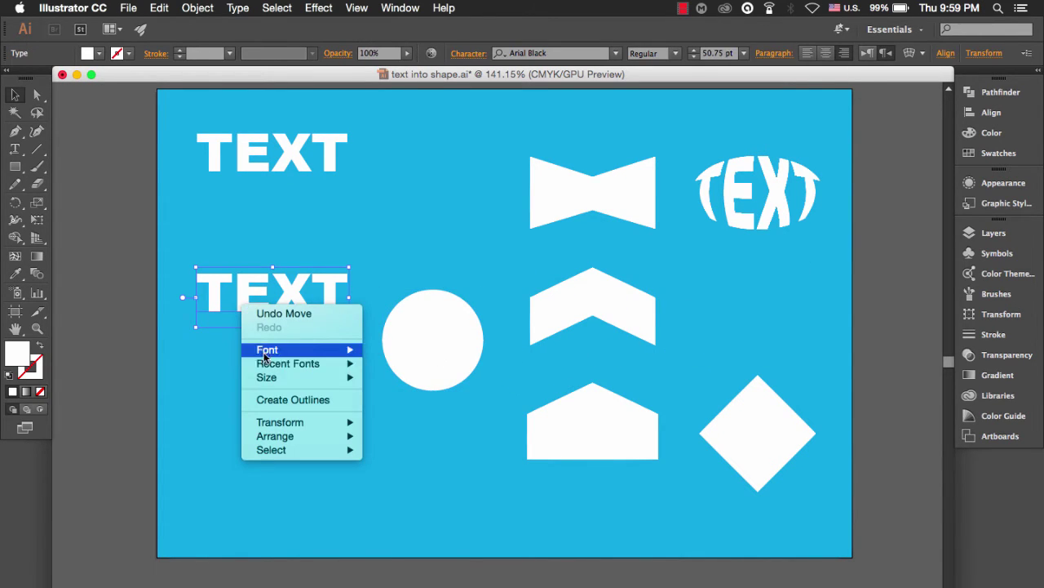
pyautogui.click(272, 400)
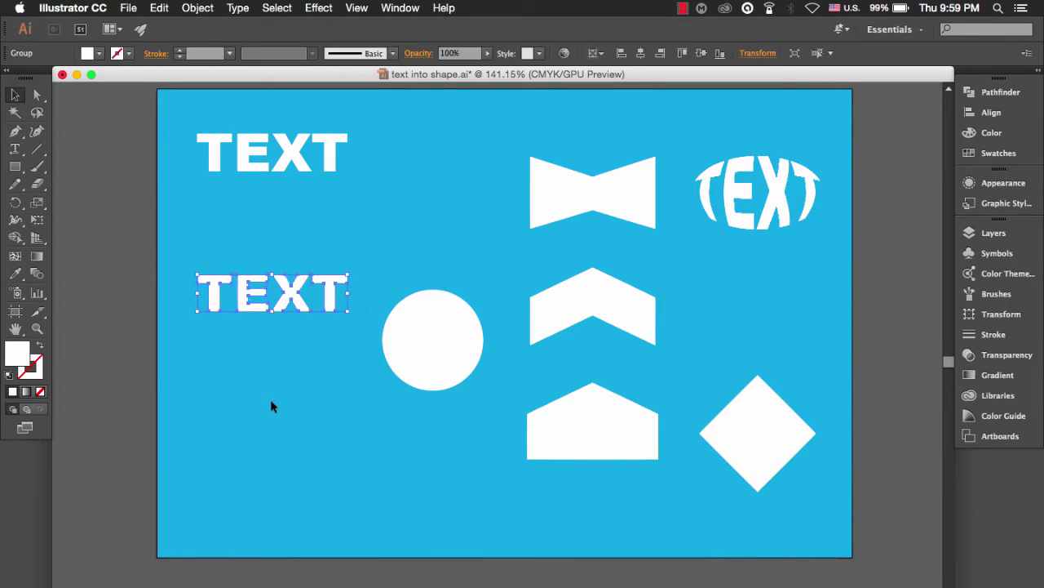
pyautogui.click(267, 370)
pyautogui.moveTo(264, 311); pyautogui.dragTo(270, 353)
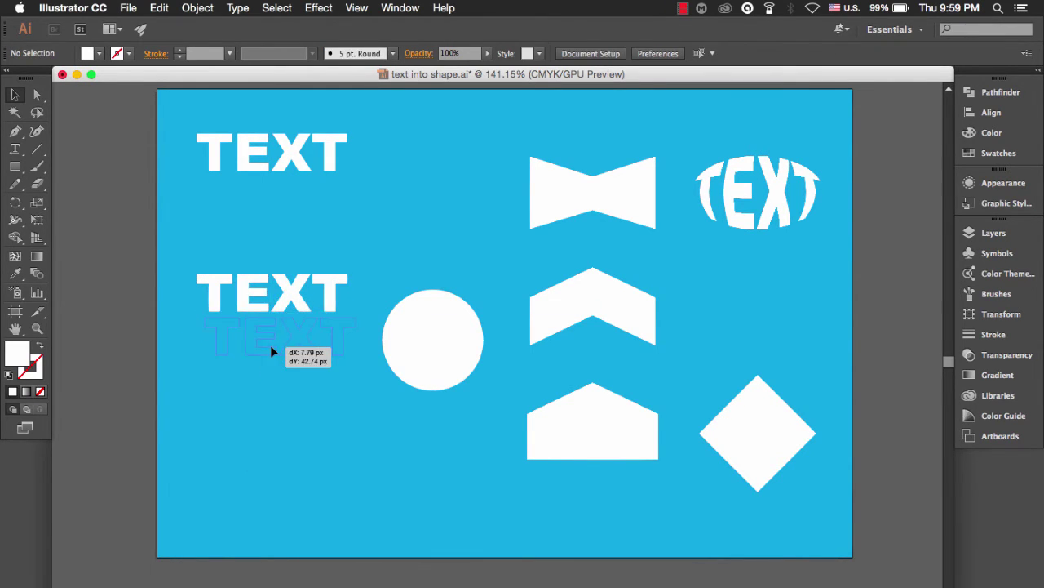
pyautogui.moveTo(243, 403); pyautogui.dragTo(416, 310)
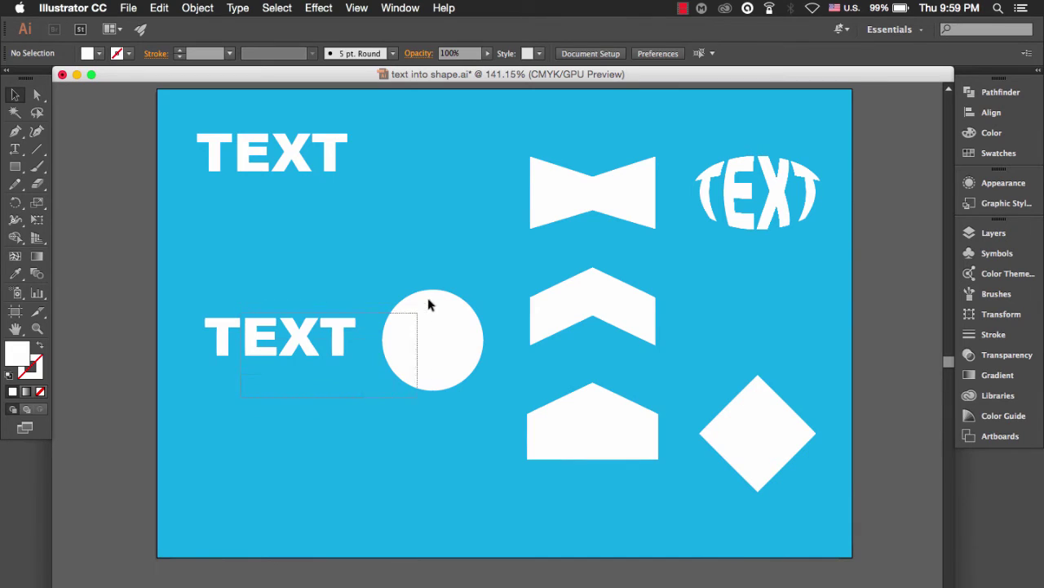
# Envelope the second TEXT into the circle with Make with Top Object and move it to the circle's old spot.
pyautogui.click(189, 8)
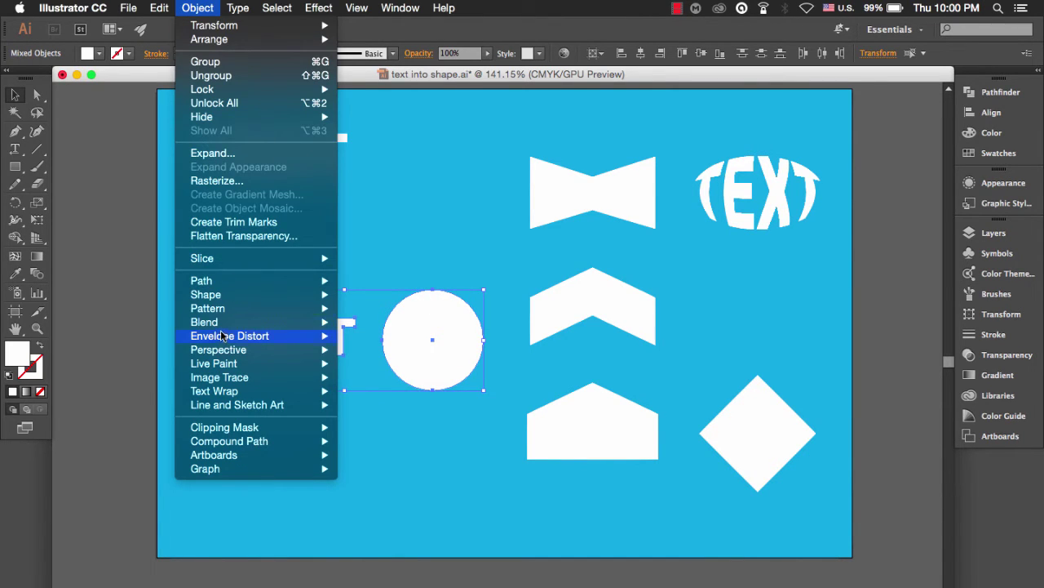
pyautogui.moveTo(230, 335)
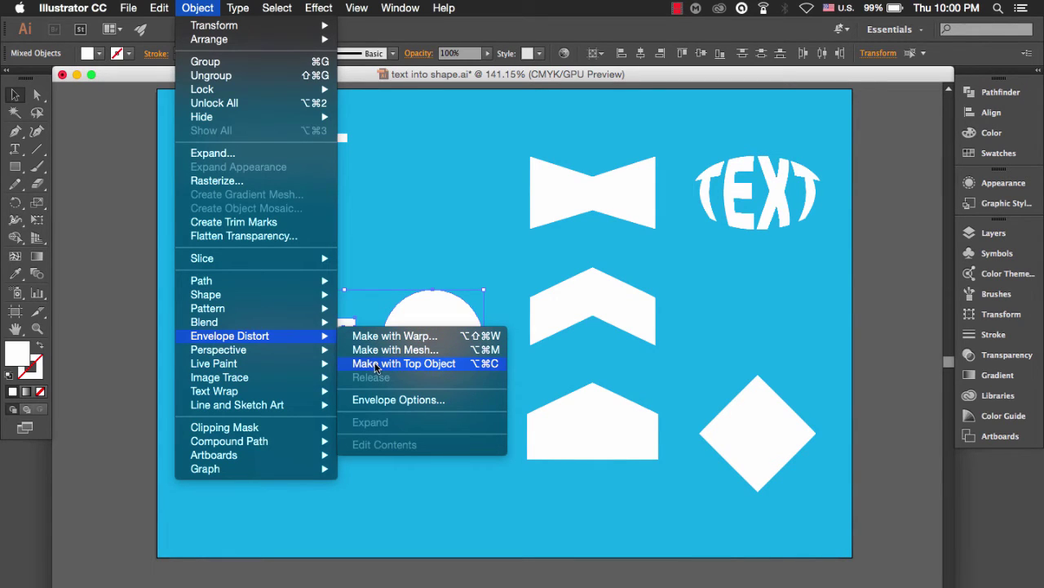
pyautogui.click(417, 365)
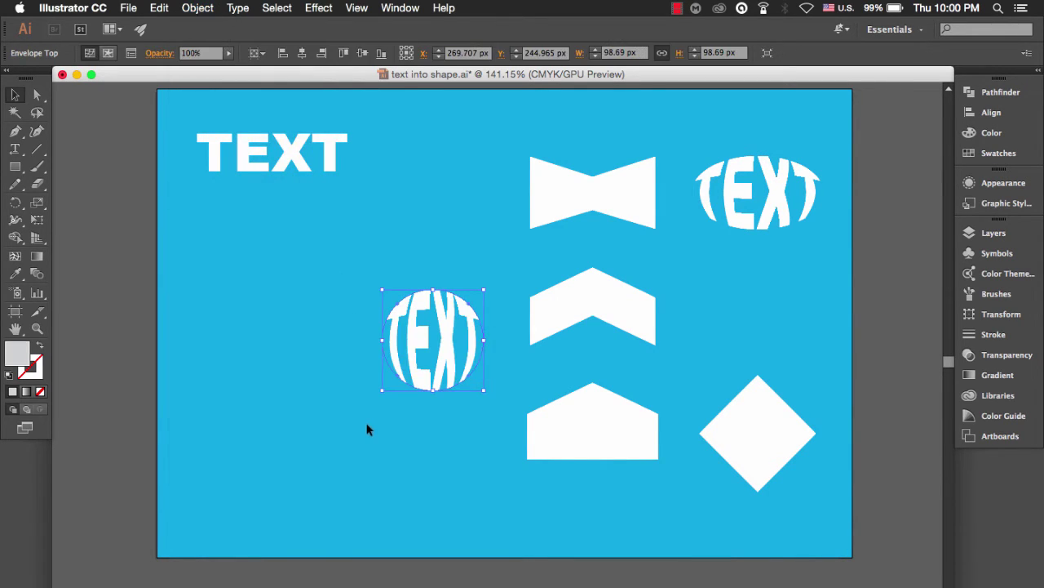
pyautogui.click(371, 420)
pyautogui.moveTo(413, 345)
pyautogui.mouseDown()
pyautogui.moveTo(490, 346)
pyautogui.moveTo(737, 307)
pyautogui.mouseUp()
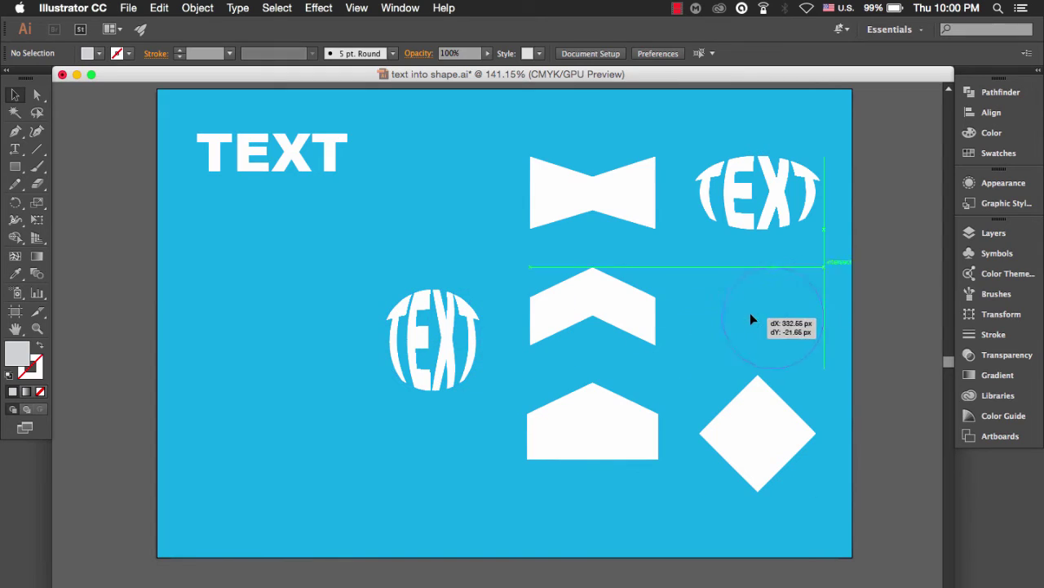
pyautogui.click(679, 254)
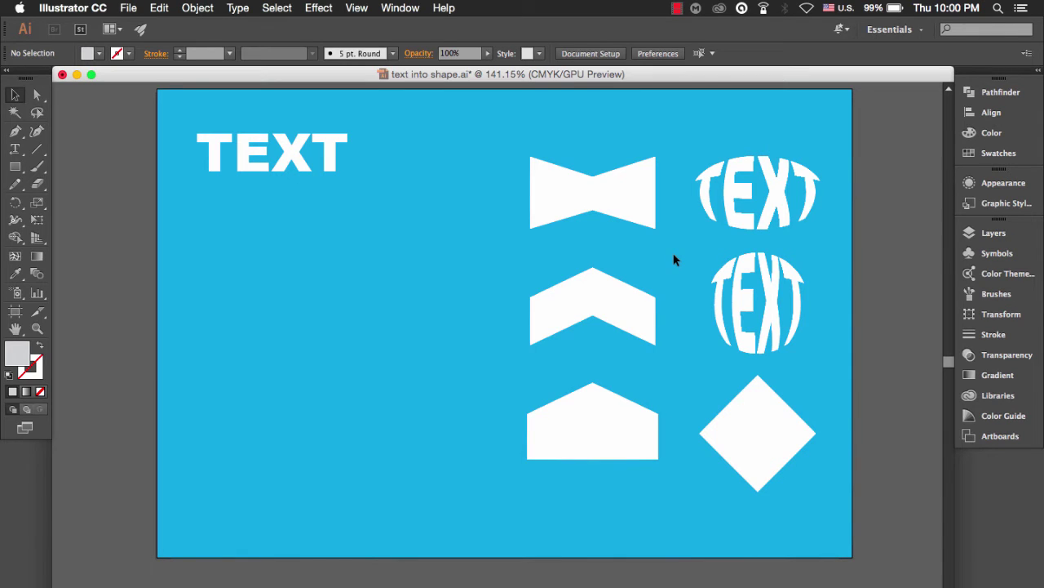
# Duplicate TEXT below the original, bring the white diamond beside it, and outline the copy.
pyautogui.click(243, 169)
pyautogui.moveTo(243, 169); pyautogui.dragTo(243, 291)
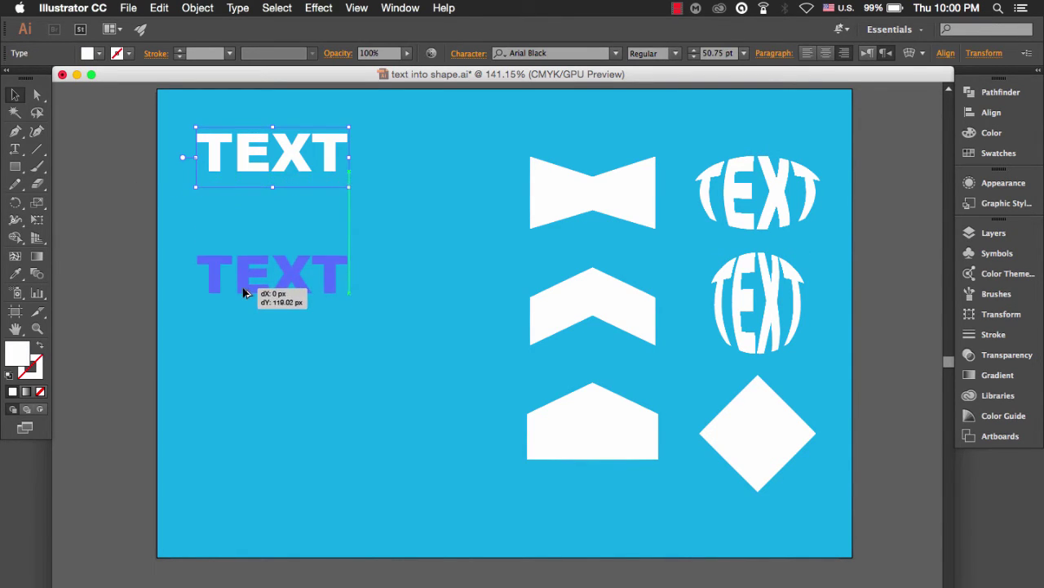
pyautogui.click(251, 376)
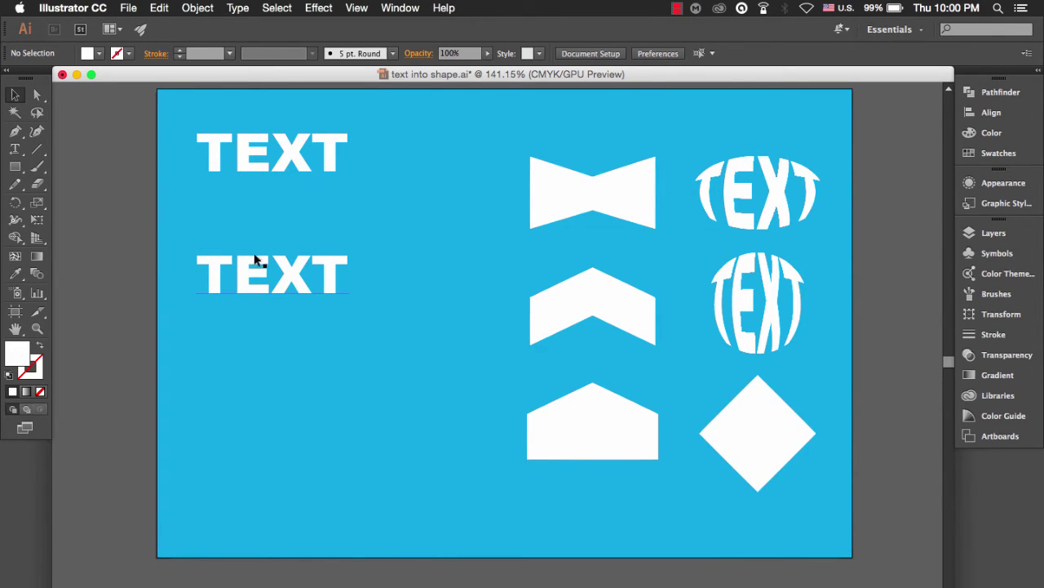
pyautogui.moveTo(734, 431); pyautogui.dragTo(418, 285)
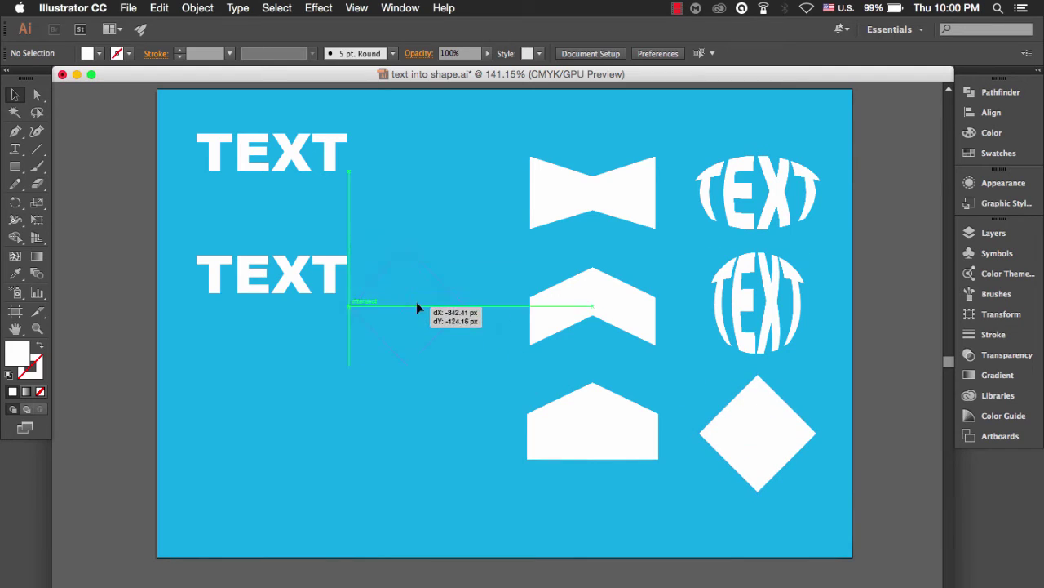
pyautogui.rightClick(289, 273)
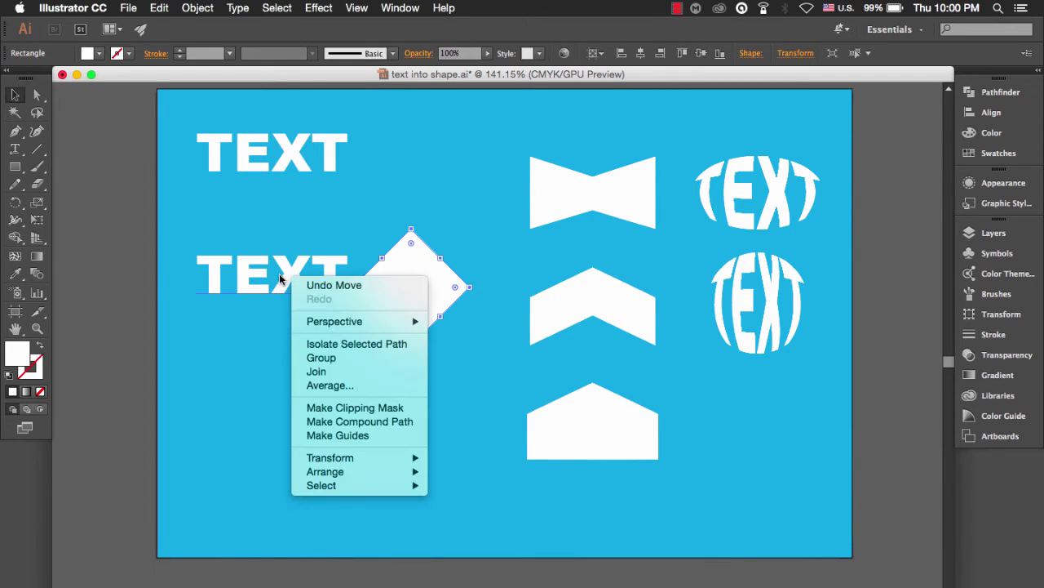
pyautogui.click(292, 279)
pyautogui.rightClick(292, 279)
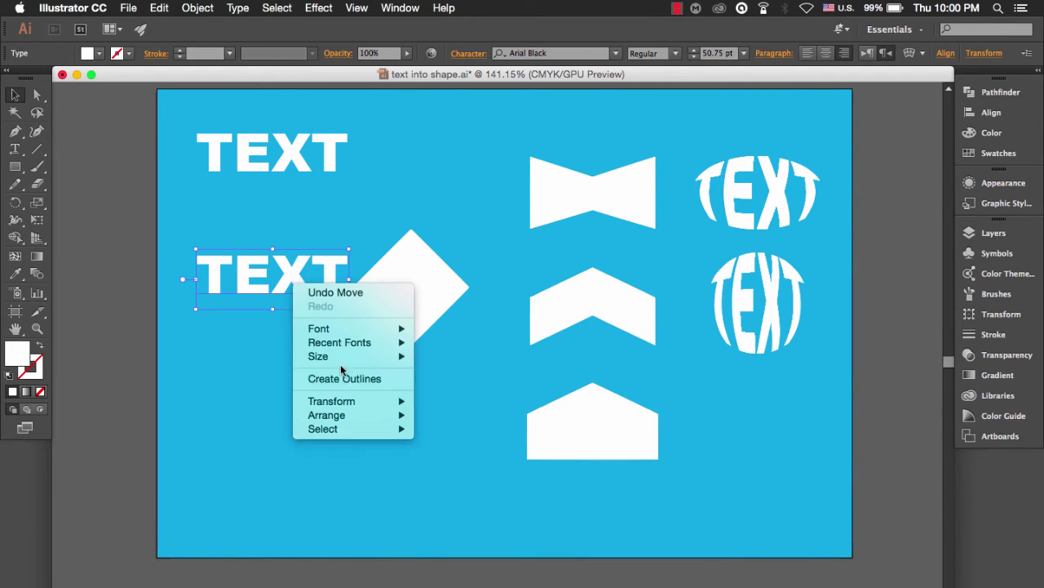
pyautogui.click(343, 375)
# Envelope the outlined TEXT into the diamond with Make with Top Object and move it lower right.
pyautogui.moveTo(269, 353); pyautogui.dragTo(414, 211)
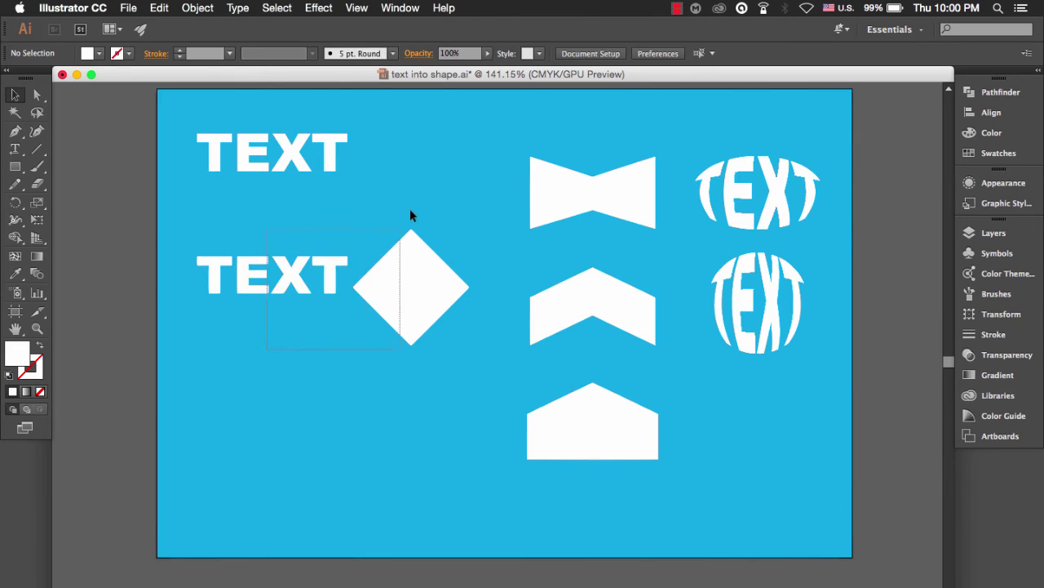
pyautogui.click(197, 7)
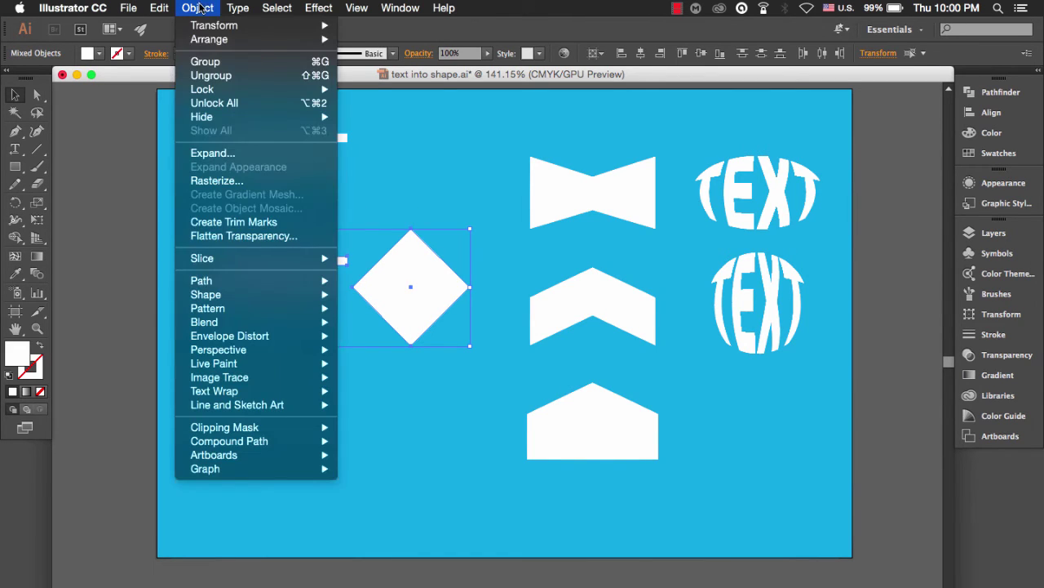
pyautogui.moveTo(229, 335)
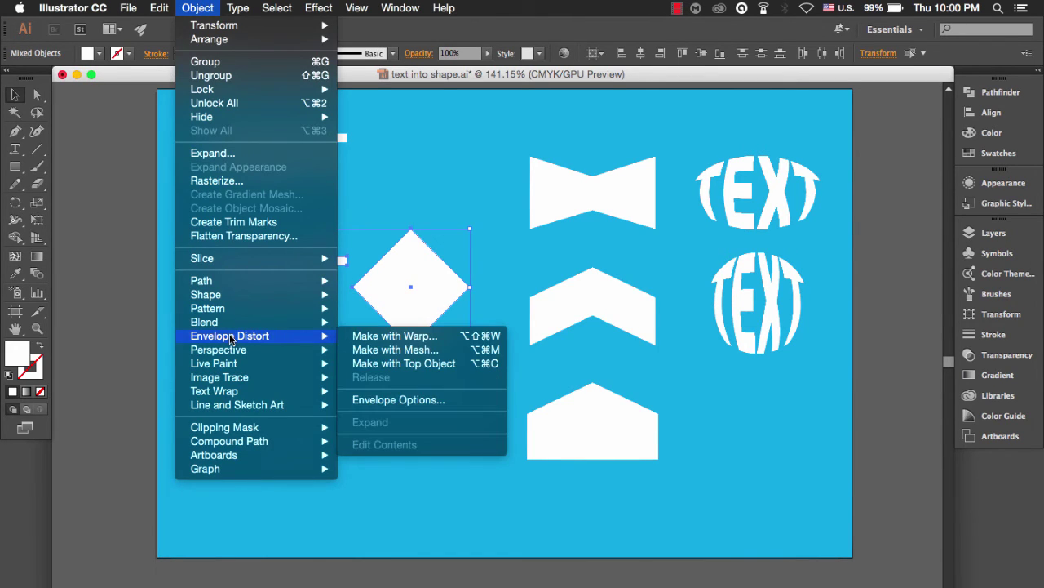
pyautogui.click(380, 364)
pyautogui.click(366, 409)
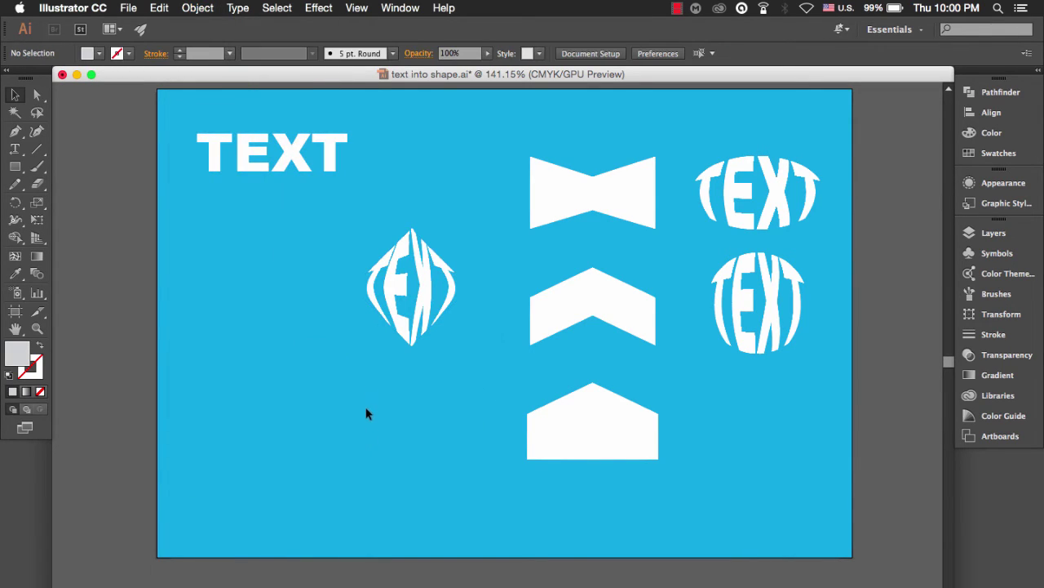
pyautogui.moveTo(396, 287)
pyautogui.mouseDown()
pyautogui.moveTo(759, 441)
pyautogui.moveTo(742, 431)
pyautogui.mouseUp()
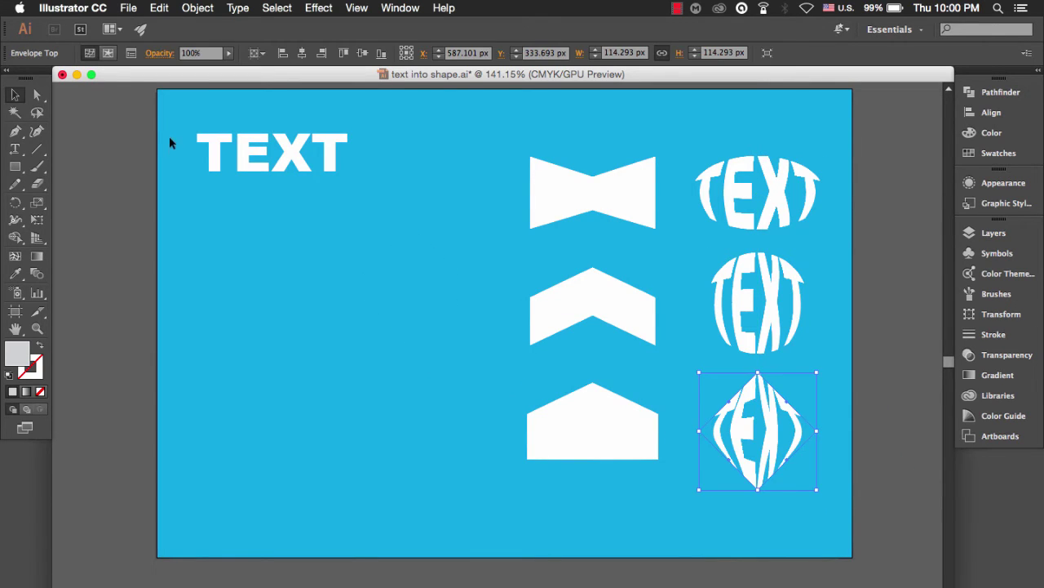
pyautogui.click(227, 160)
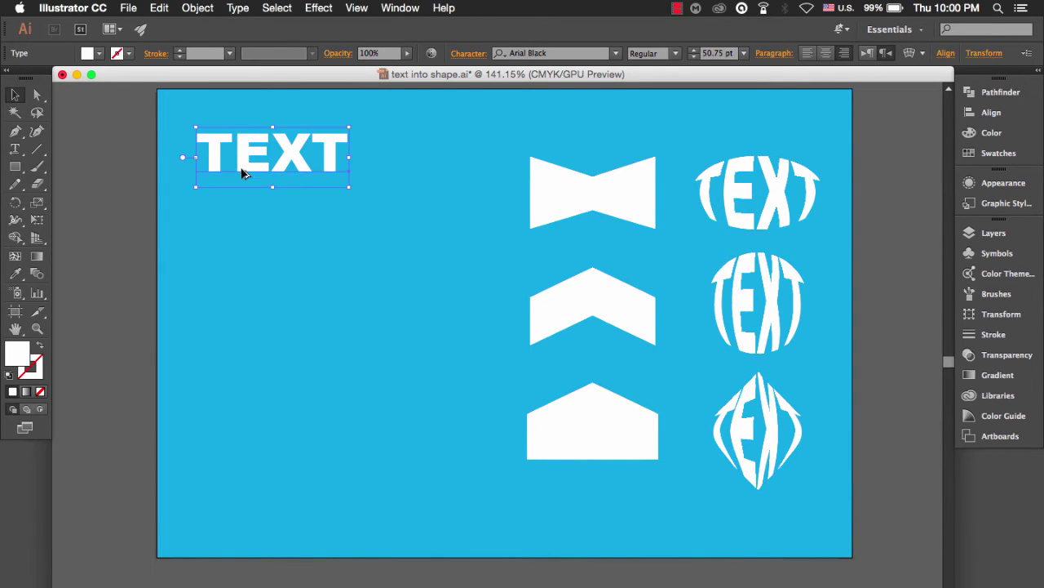
# Duplicate TEXT, outline the copy, and bring the bow-tie shape down next to it.
pyautogui.moveTo(240, 168); pyautogui.dragTo(242, 271)
pyautogui.rightClick(243, 272)
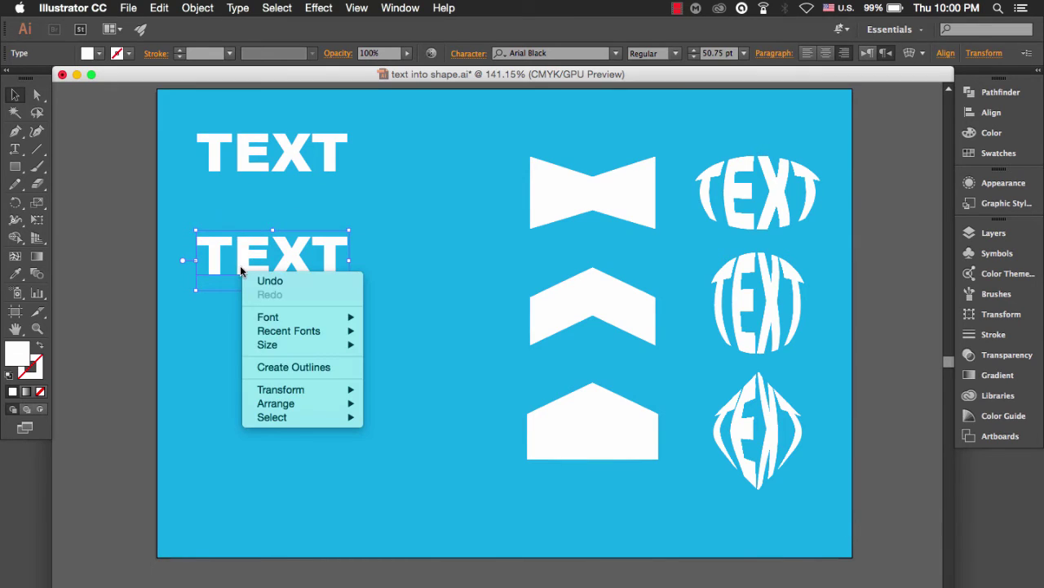
pyautogui.click(257, 367)
pyautogui.click(292, 357)
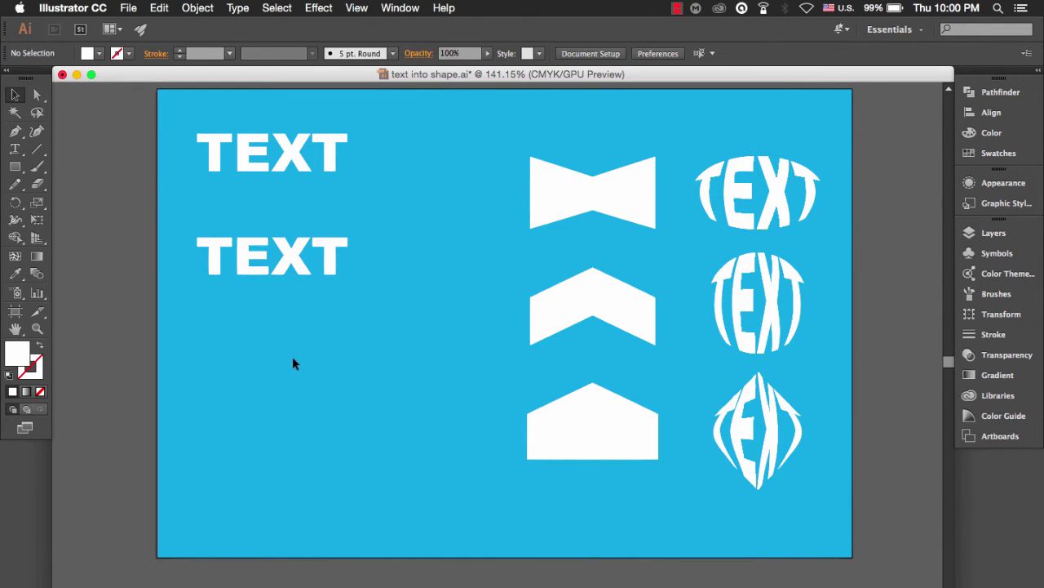
pyautogui.moveTo(554, 204)
pyautogui.mouseDown()
pyautogui.moveTo(242, 320)
pyautogui.moveTo(236, 310)
pyautogui.mouseUp()
pyautogui.click(233, 408)
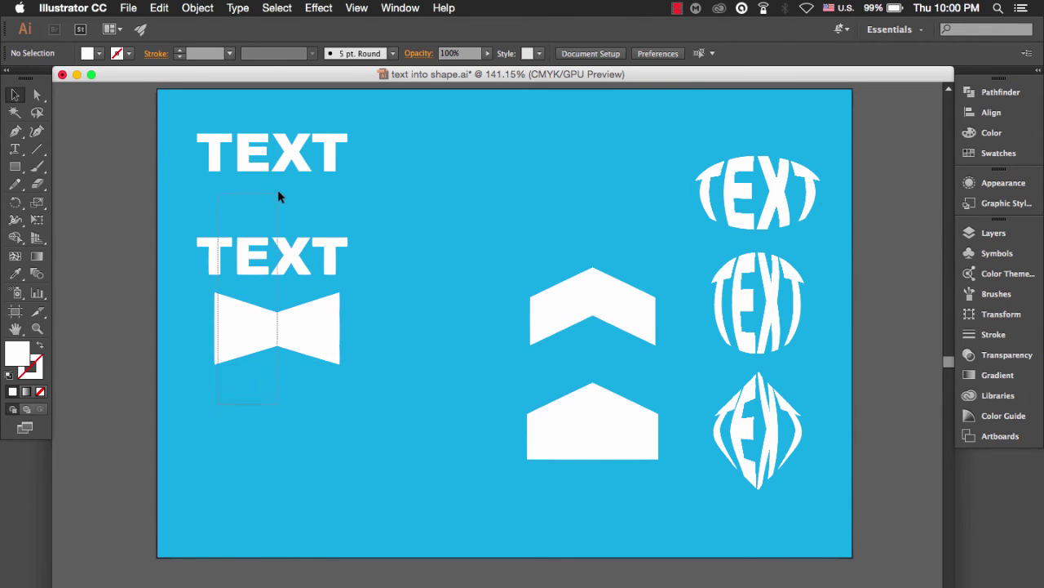
# Envelope the TEXT into the bow-tie with Make with Top Object and move it to the top middle.
pyautogui.moveTo(280, 192); pyautogui.dragTo(254, 310)
pyautogui.click(198, 7)
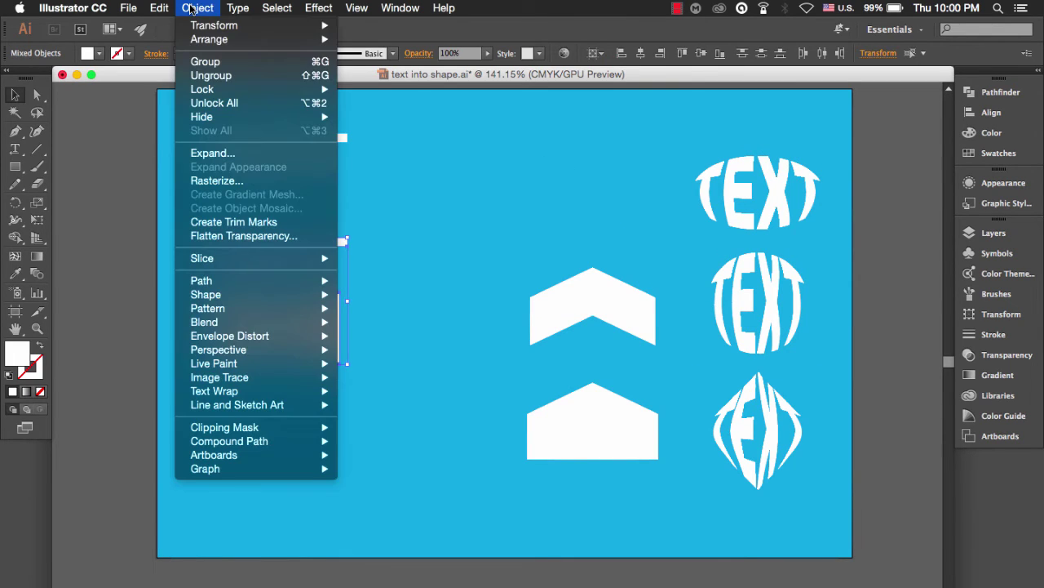
pyautogui.moveTo(230, 335)
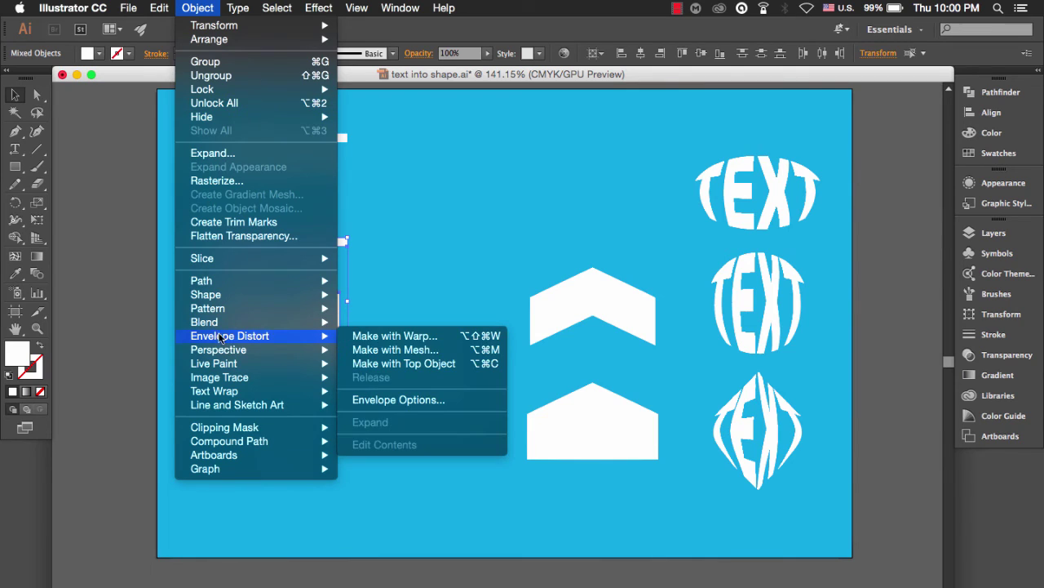
pyautogui.click(375, 363)
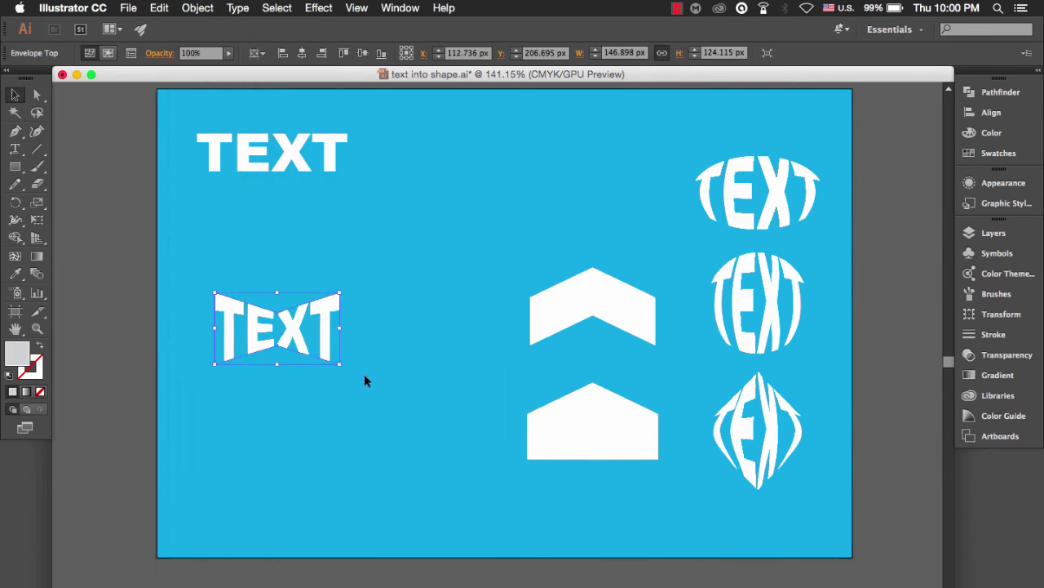
pyautogui.click(361, 382)
pyautogui.moveTo(286, 312)
pyautogui.mouseDown()
pyautogui.moveTo(554, 180)
pyautogui.moveTo(610, 187)
pyautogui.mouseUp()
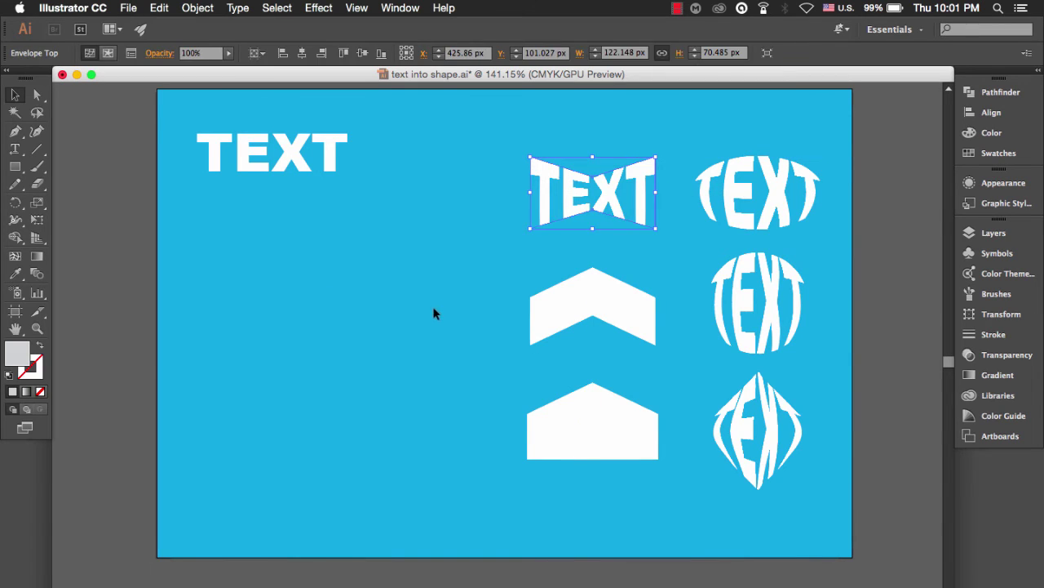
pyautogui.click(433, 310)
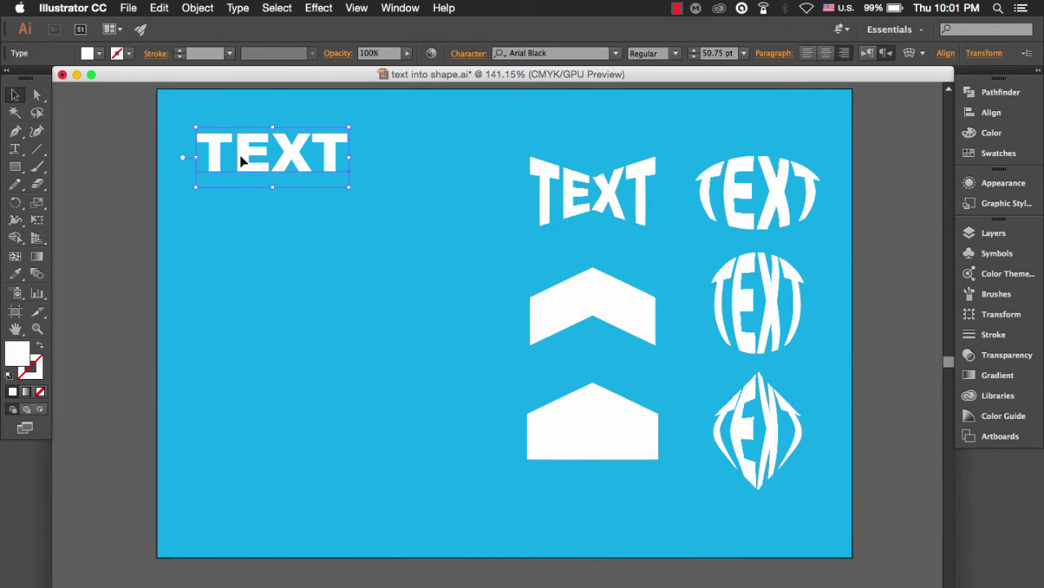
# Duplicate TEXT, outline the copy, and bring the chevron shape down below it.
pyautogui.moveTo(241, 161); pyautogui.dragTo(241, 294)
pyautogui.rightClick(241, 298)
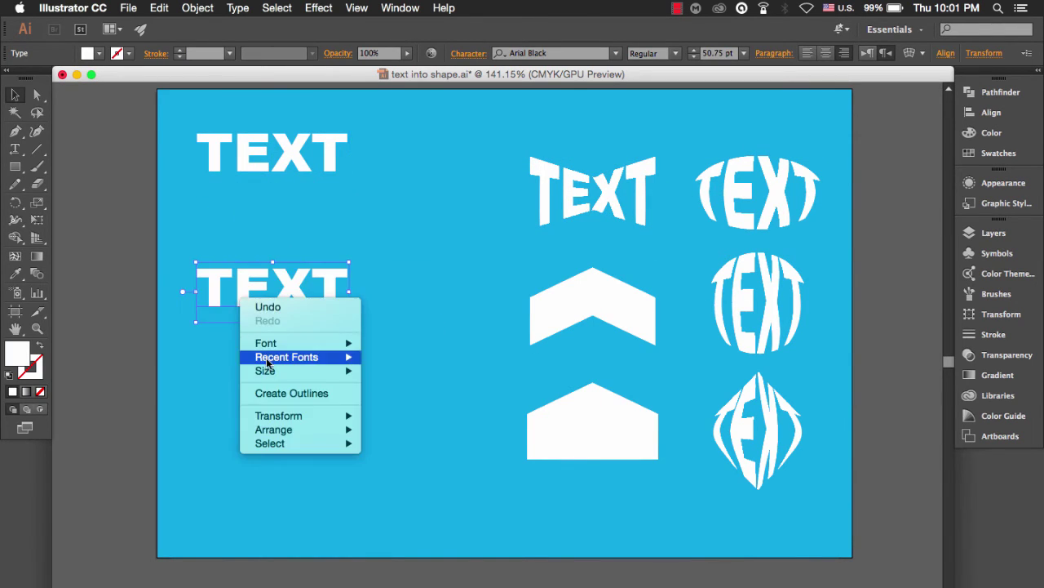
pyautogui.click(281, 392)
pyautogui.click(408, 382)
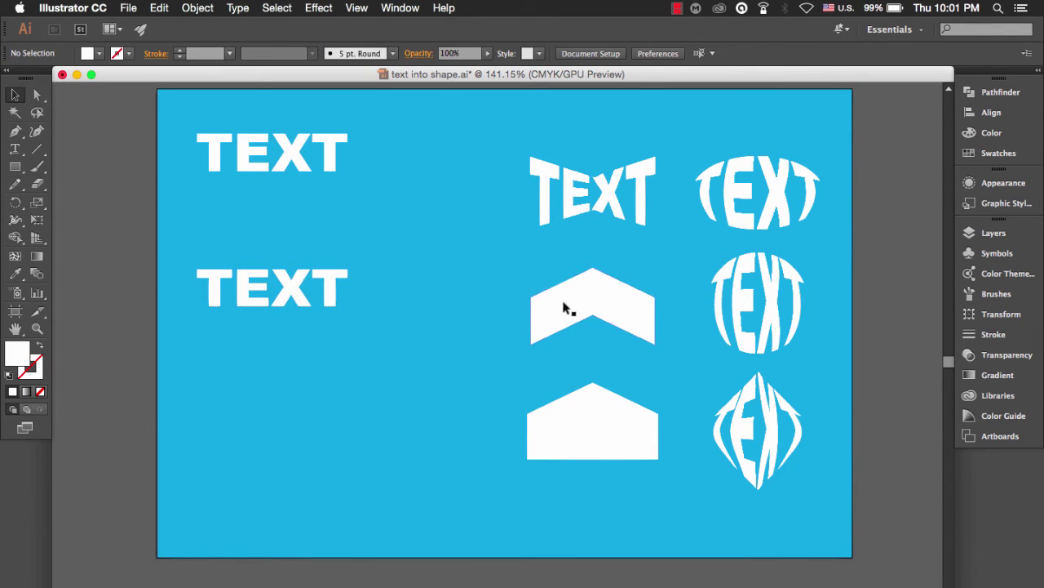
pyautogui.moveTo(569, 308); pyautogui.dragTo(244, 365)
pyautogui.click(220, 441)
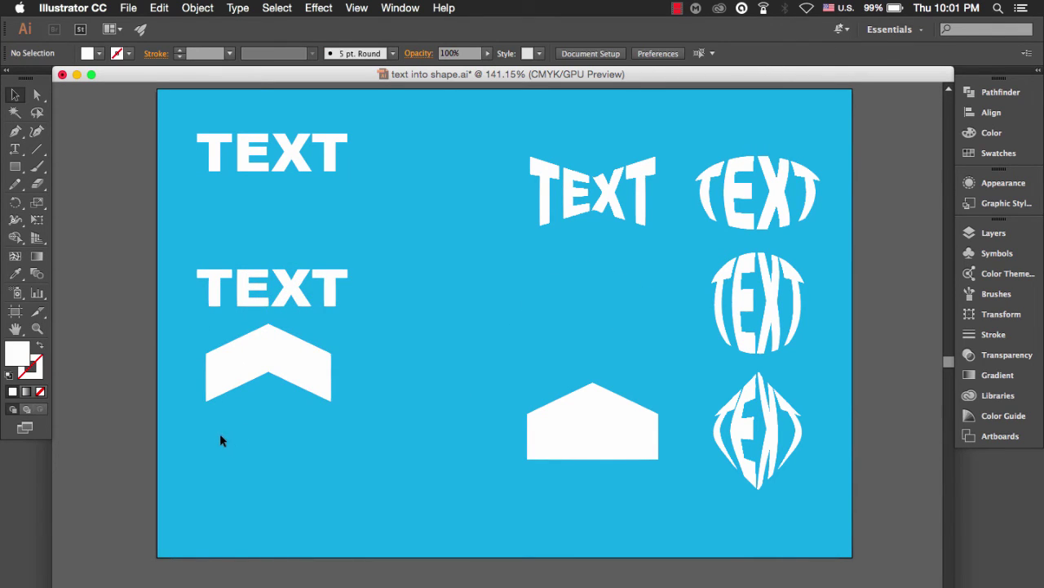
# Envelope the TEXT into the chevron with Make with Top Object and move it to the middle row.
pyautogui.moveTo(220, 440); pyautogui.dragTo(313, 264)
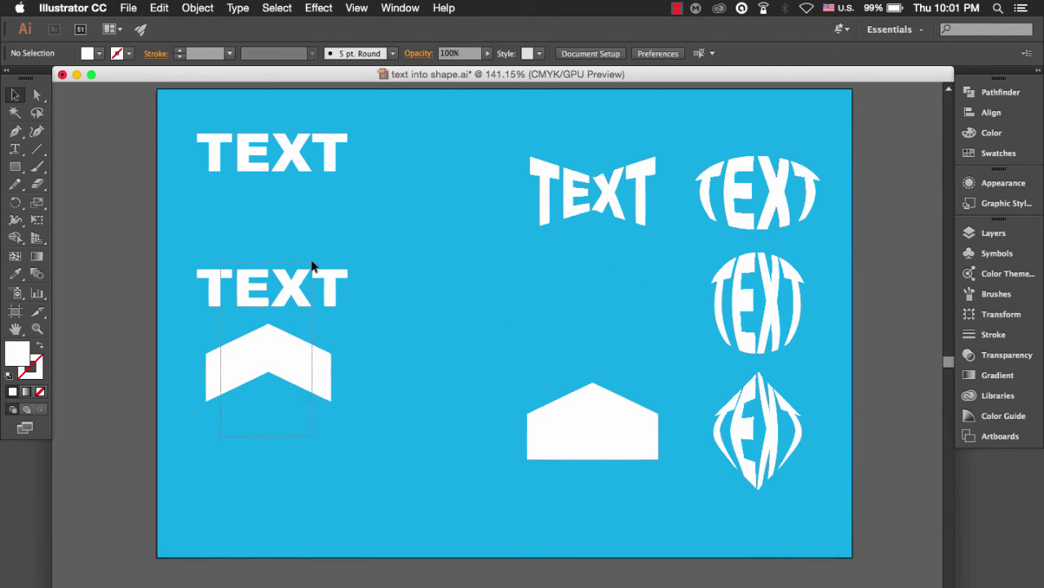
pyautogui.click(196, 8)
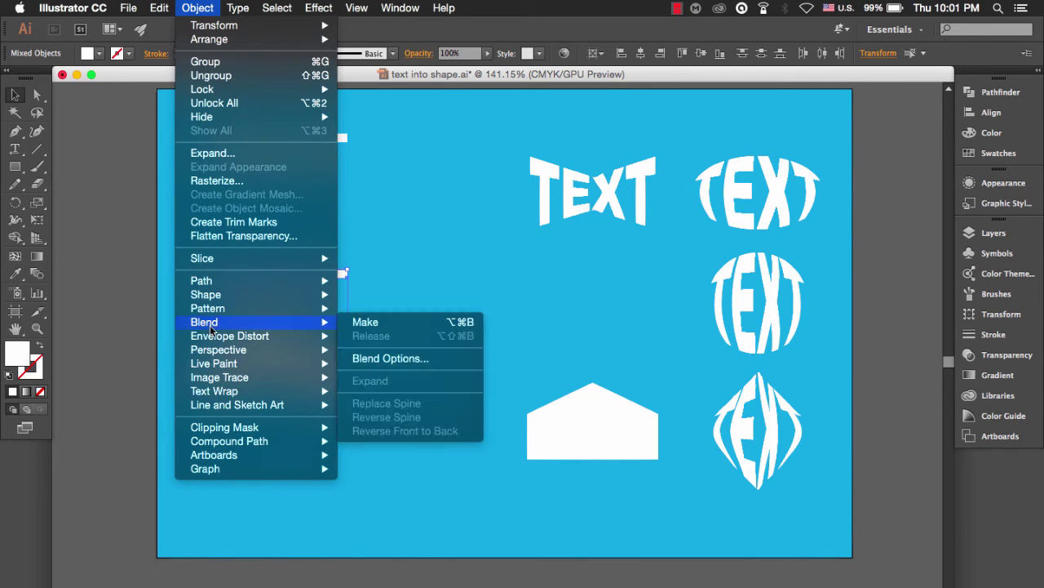
pyautogui.moveTo(229, 335)
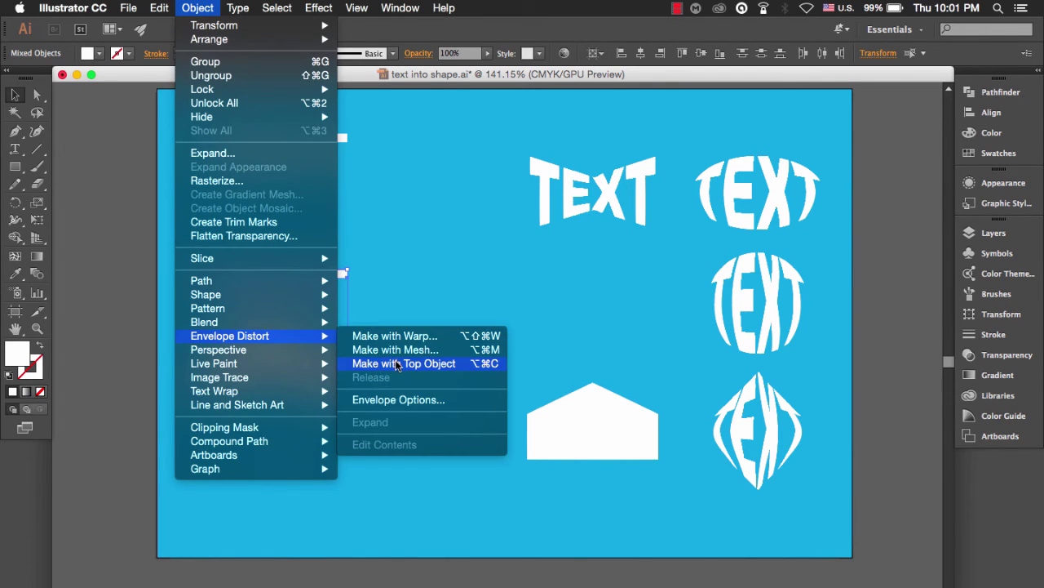
pyautogui.click(397, 365)
pyautogui.click(406, 403)
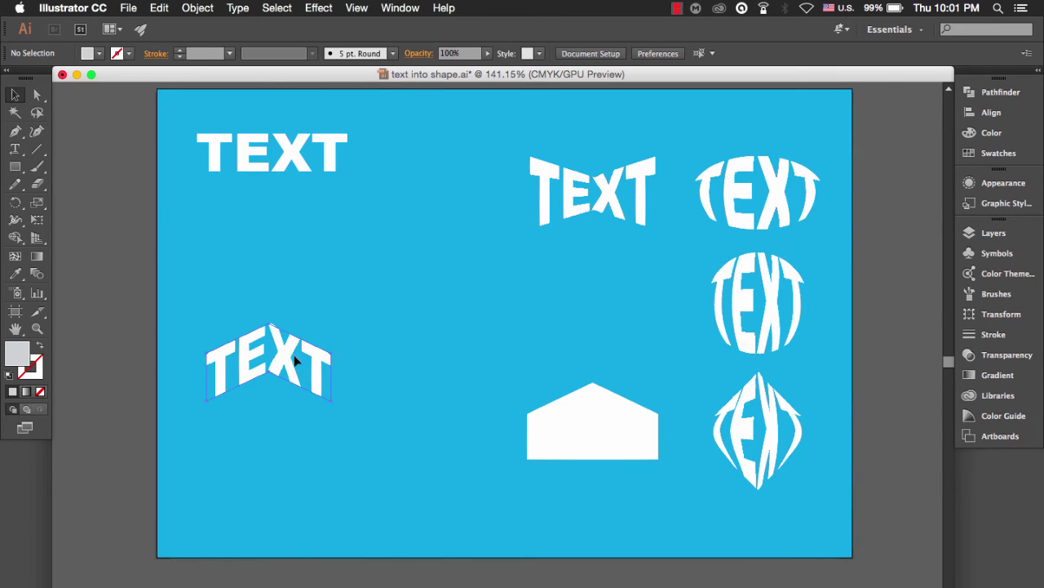
pyautogui.moveTo(296, 360); pyautogui.dragTo(622, 289)
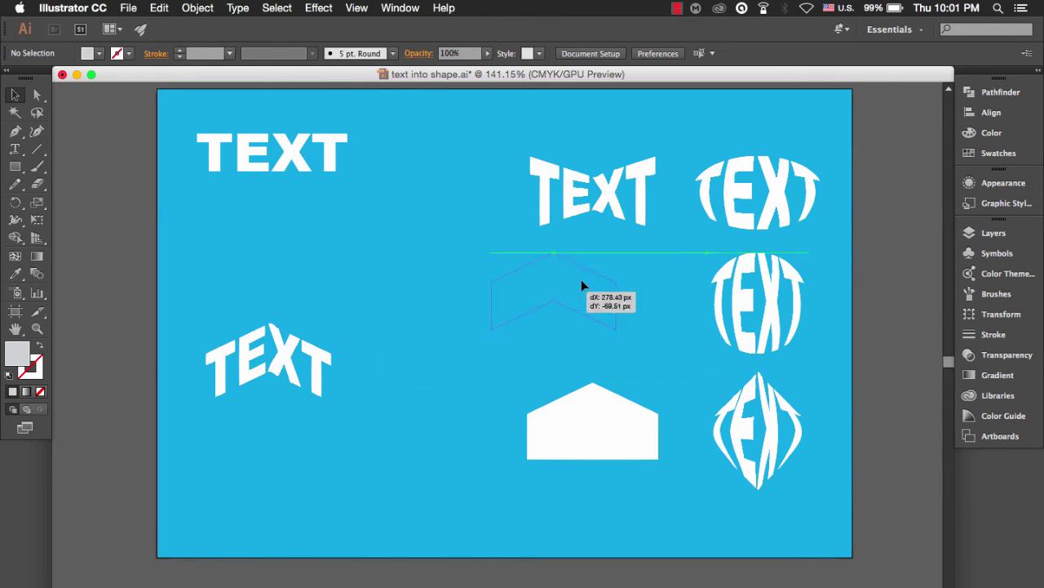
pyautogui.click(489, 358)
# Duplicate TEXT further down, outline the copy, and bring the house shape beneath it.
pyautogui.click(287, 153)
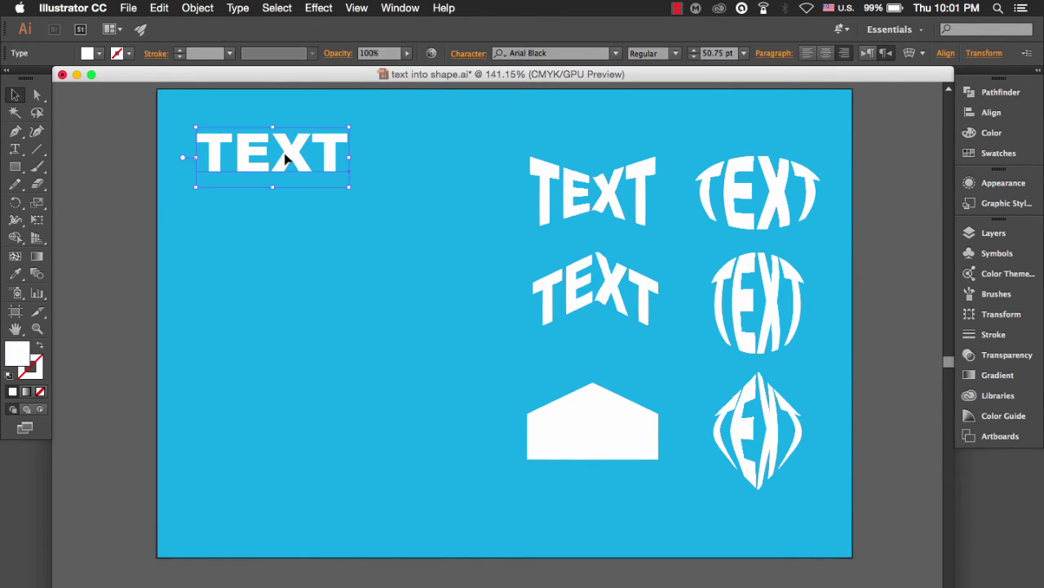
pyautogui.moveTo(285, 164); pyautogui.dragTo(284, 359)
pyautogui.rightClick(285, 360)
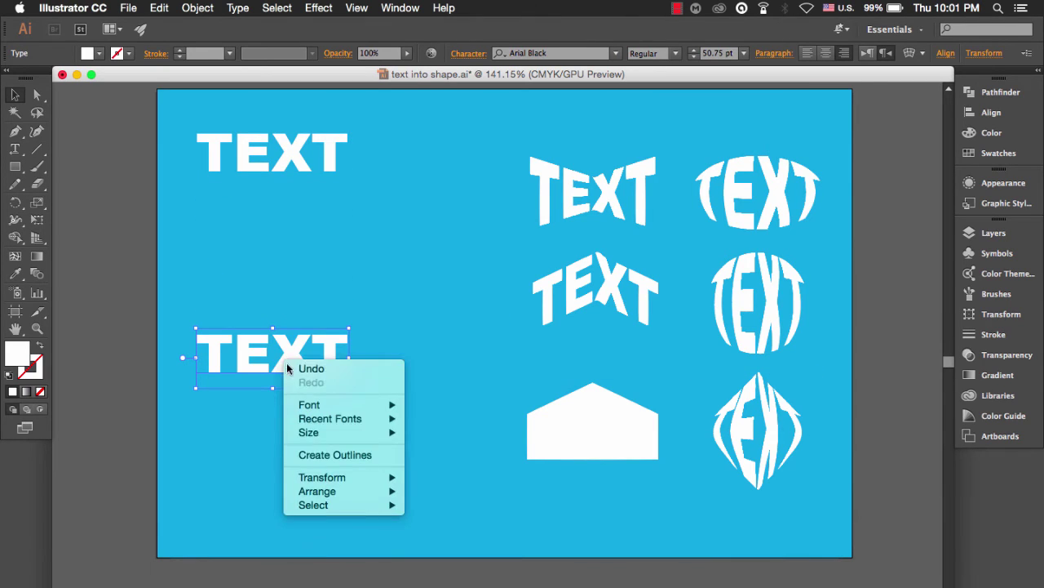
pyautogui.click(301, 455)
pyautogui.click(464, 403)
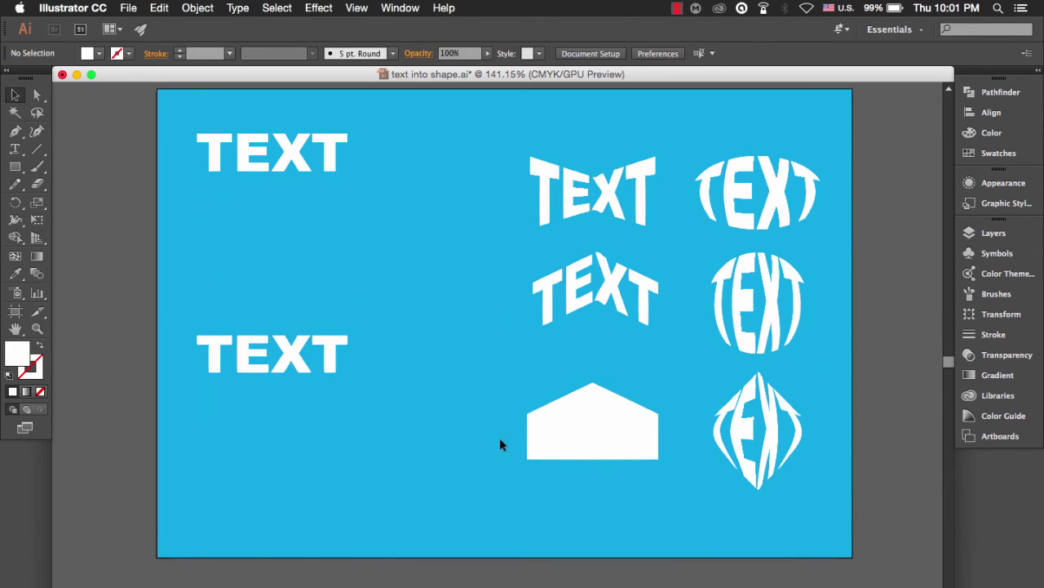
pyautogui.moveTo(534, 429)
pyautogui.mouseDown()
pyautogui.moveTo(378, 390)
pyautogui.moveTo(252, 444)
pyautogui.mouseUp()
pyautogui.click(417, 338)
# Envelope the TEXT into the house shape with Make with Top Object and move it to the bottom row.
pyautogui.moveTo(364, 369); pyautogui.dragTo(275, 468)
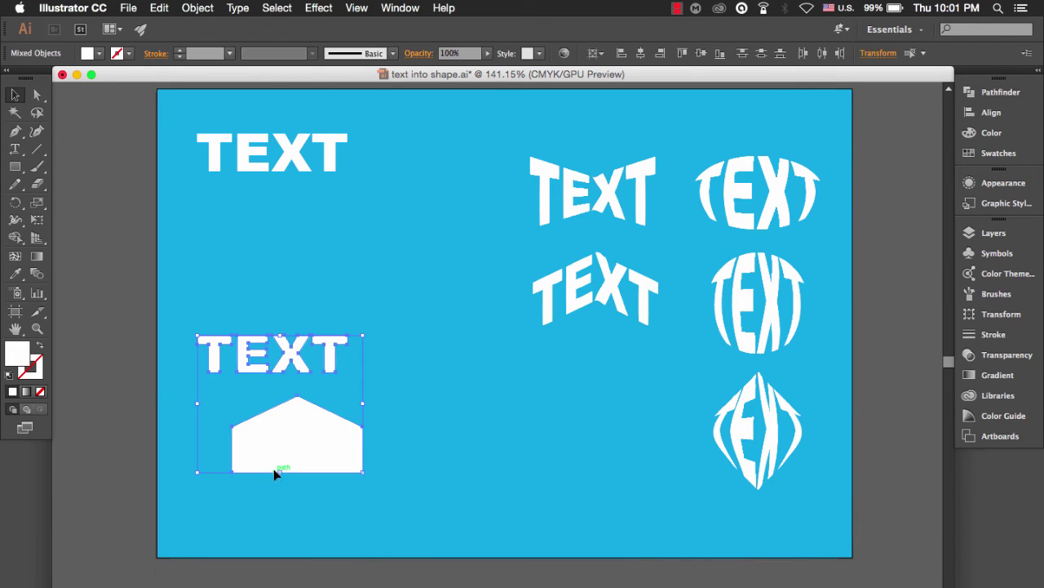
pyautogui.click(202, 9)
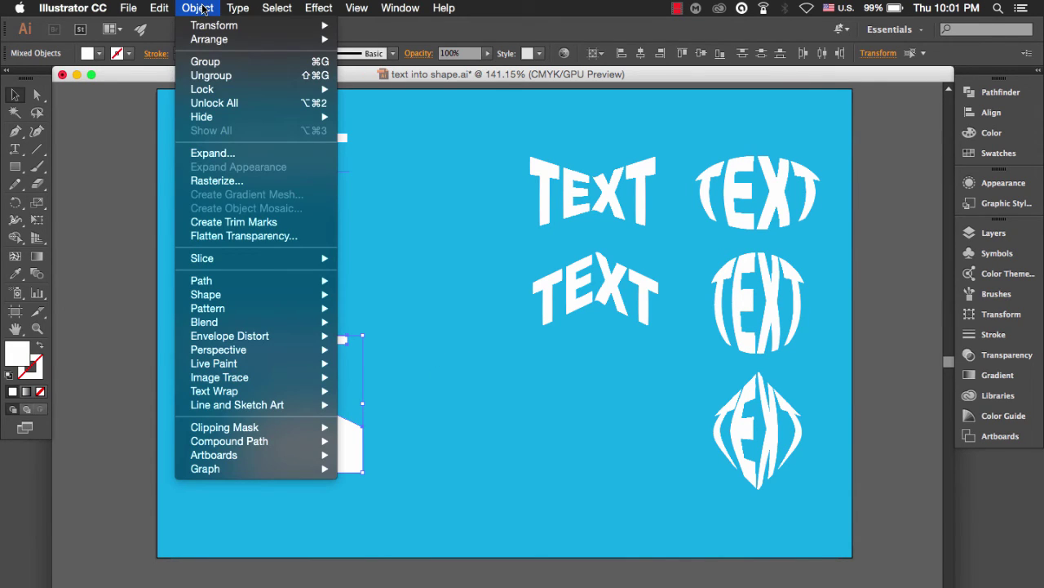
pyautogui.moveTo(229, 336)
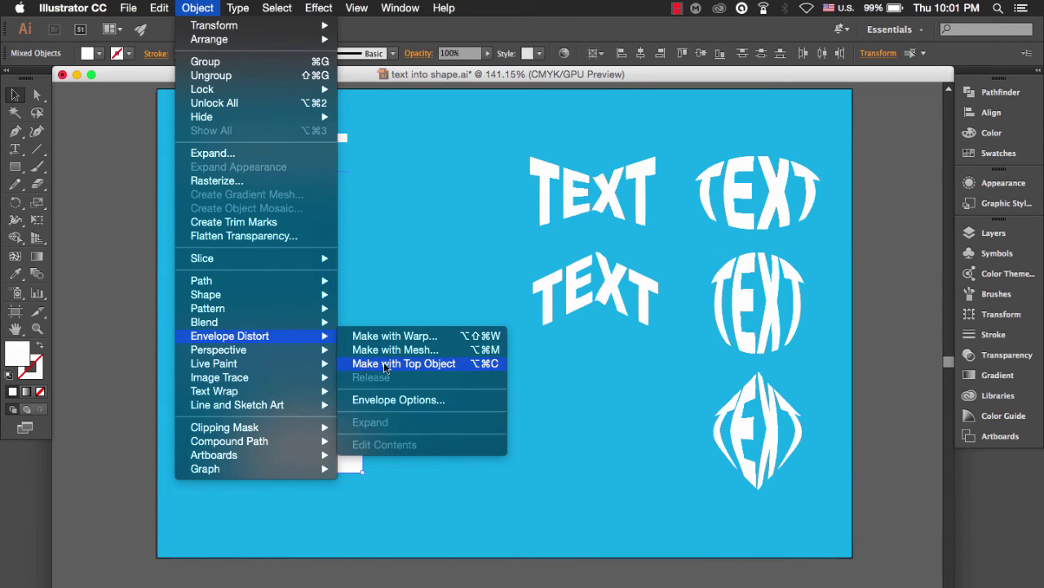
pyautogui.click(412, 364)
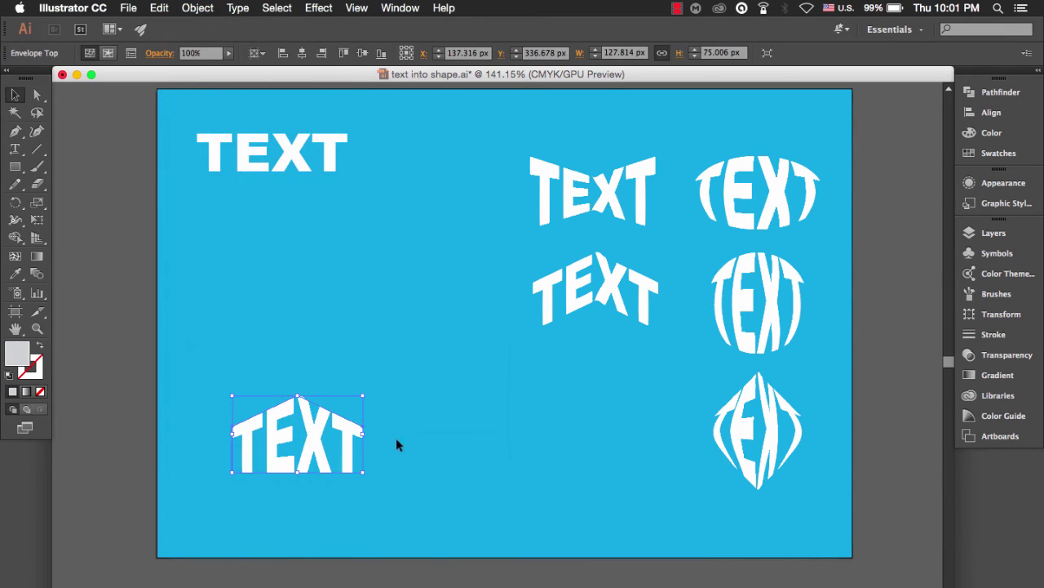
pyautogui.click(390, 448)
pyautogui.moveTo(290, 455)
pyautogui.mouseDown()
pyautogui.moveTo(591, 396)
pyautogui.moveTo(592, 423)
pyautogui.mouseUp()
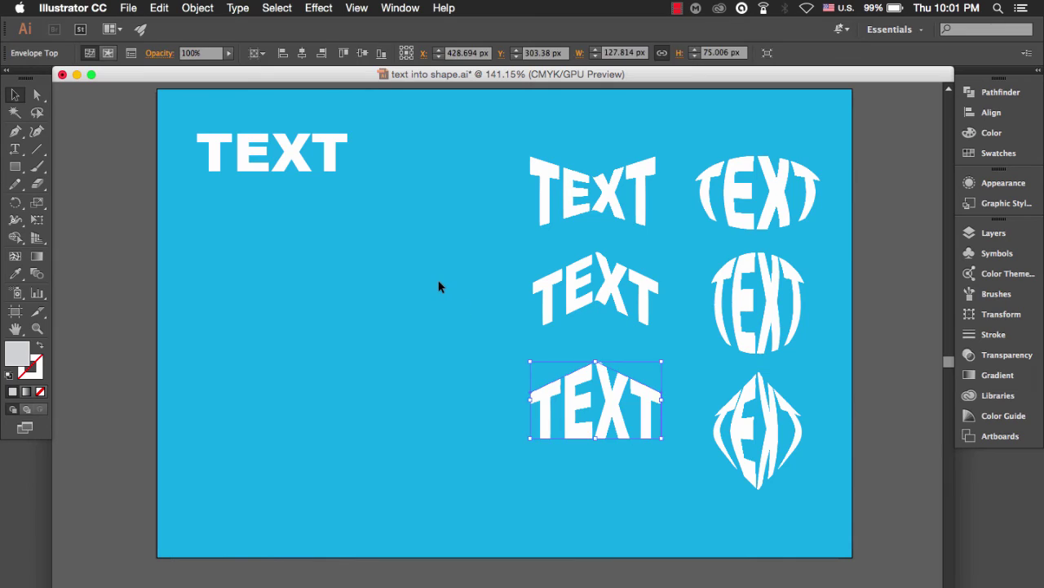
pyautogui.click(440, 371)
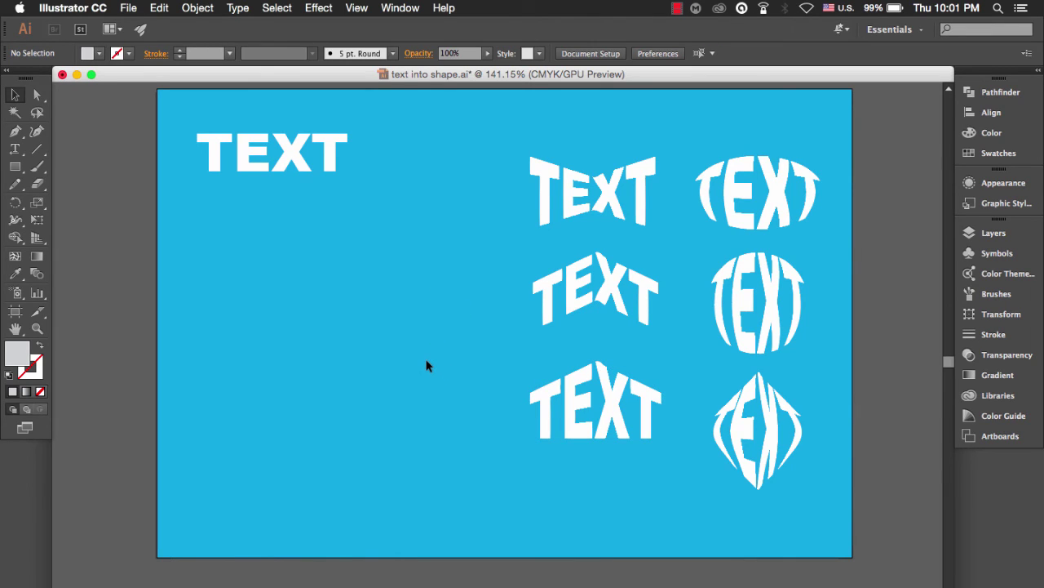